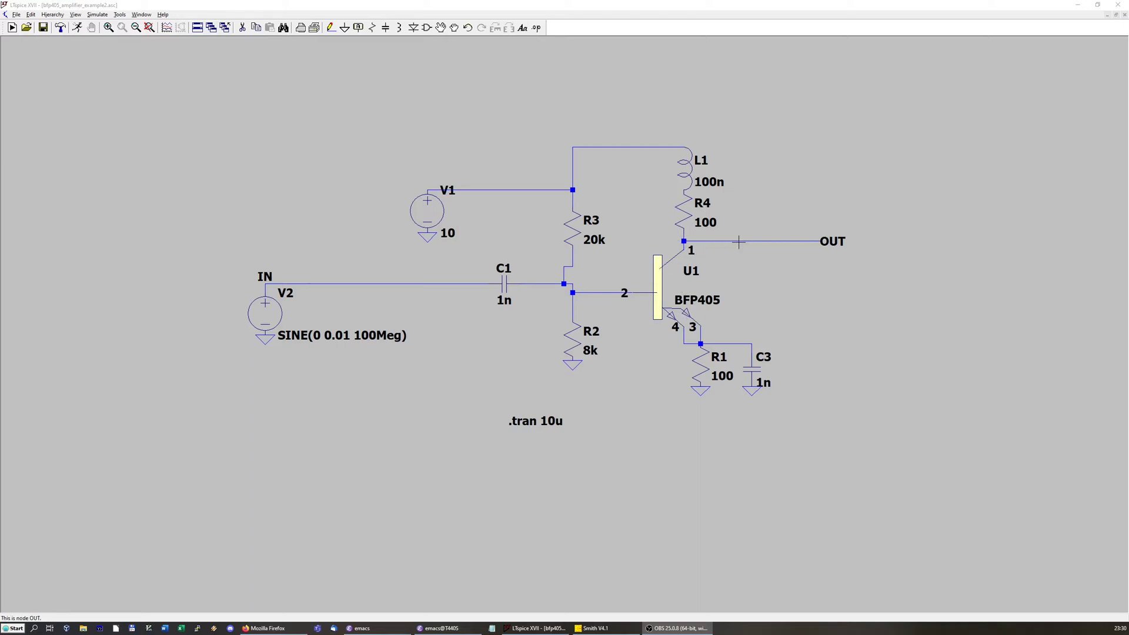
# - Run the .tran 10u simulation of the BFP405 amplifier schematic
pyautogui.click(75, 28)
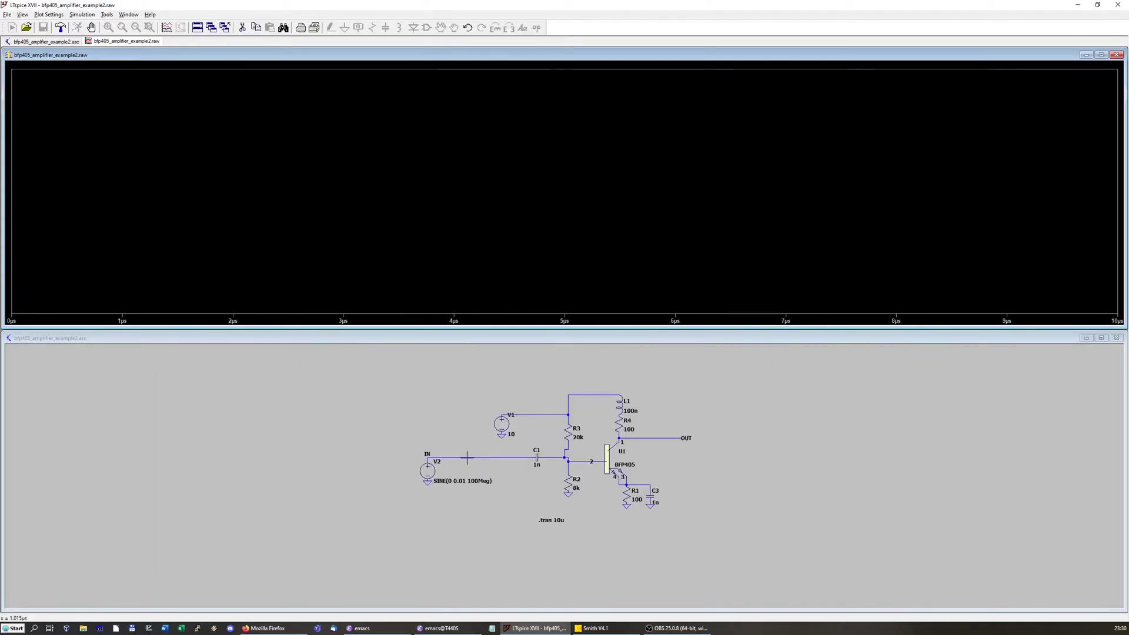
# - Plot V(in) and V(out), zoom into a short span of the output, then maximize the schematic
pyautogui.click(467, 456)
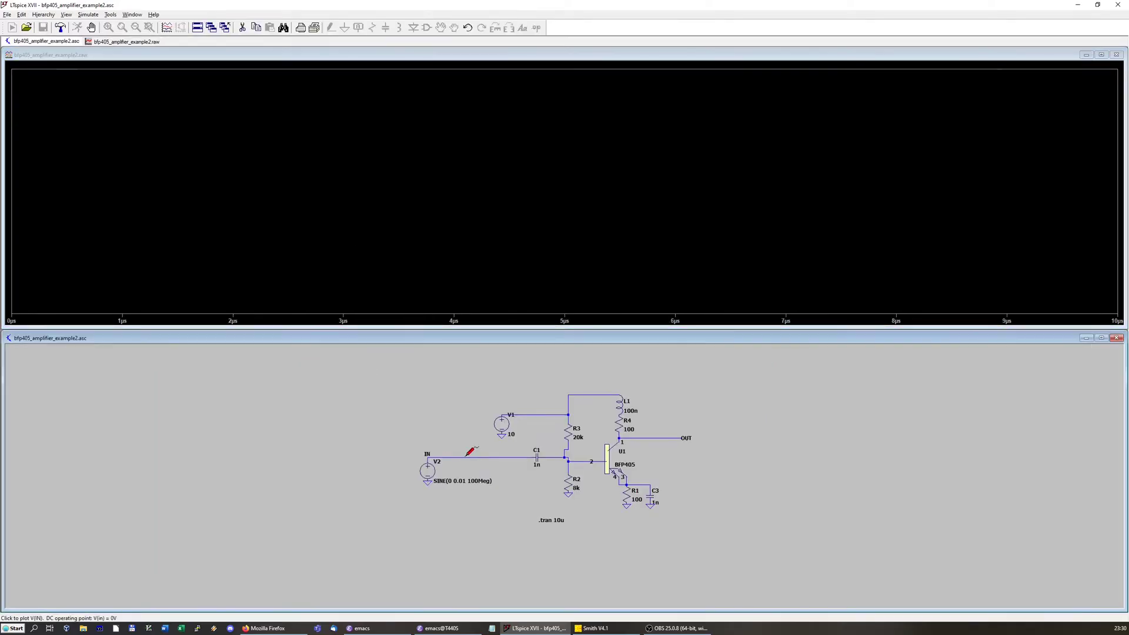
pyautogui.click(467, 455)
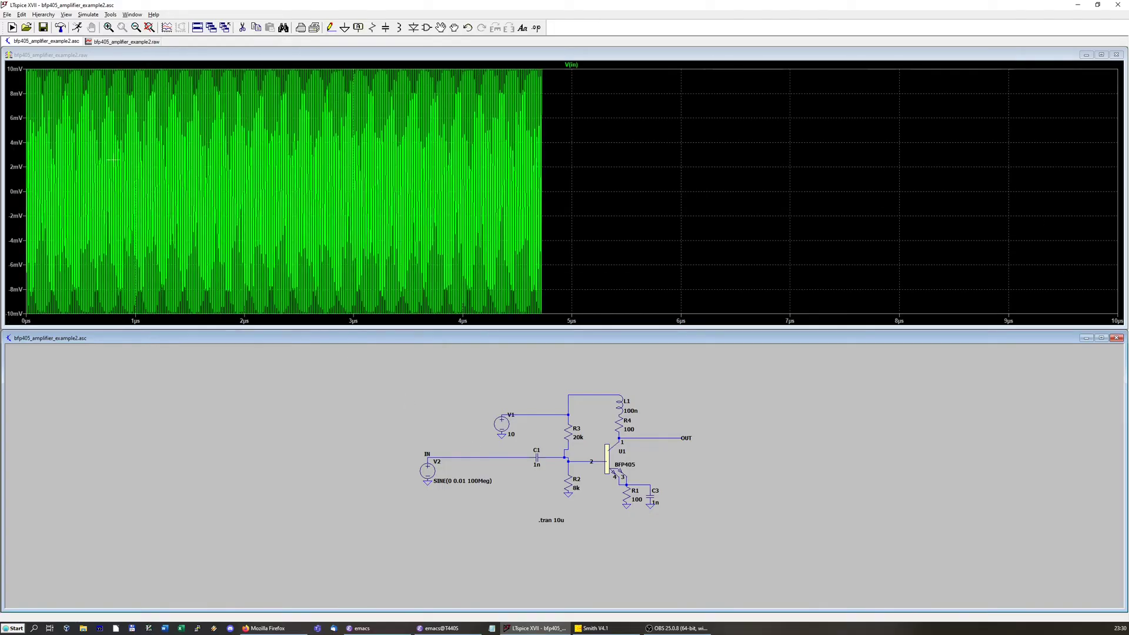
pyautogui.click(664, 437)
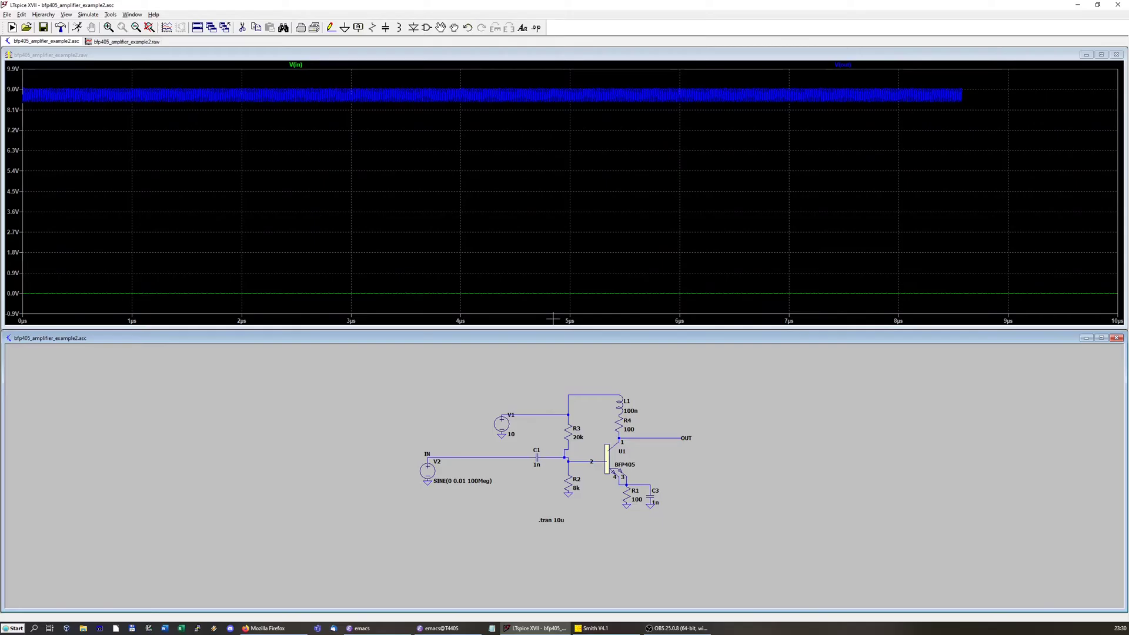
pyautogui.moveTo(474, 82); pyautogui.dragTo(499, 301)
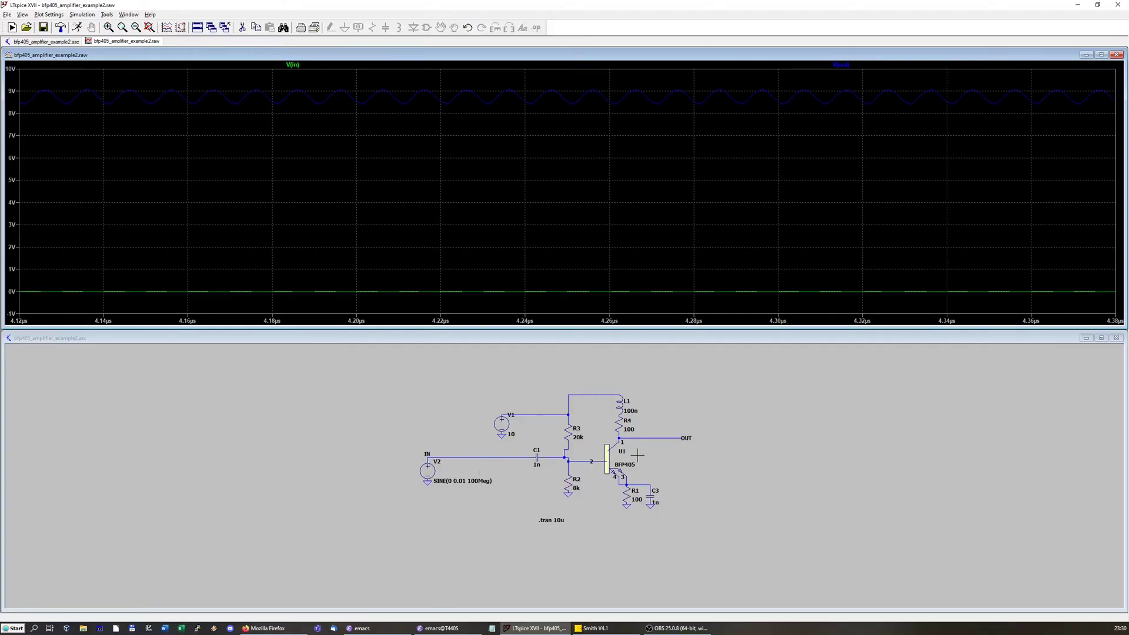
pyautogui.click(516, 446)
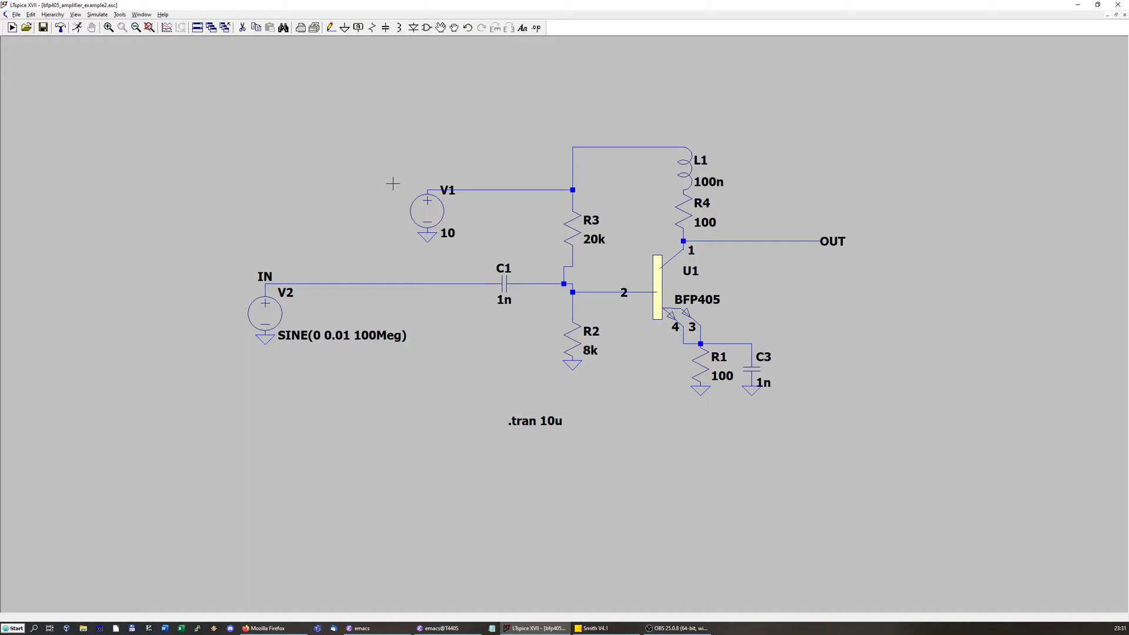
# - Place resistor R5 on the OUT net and set its resistance to 50
pyautogui.click(372, 28)
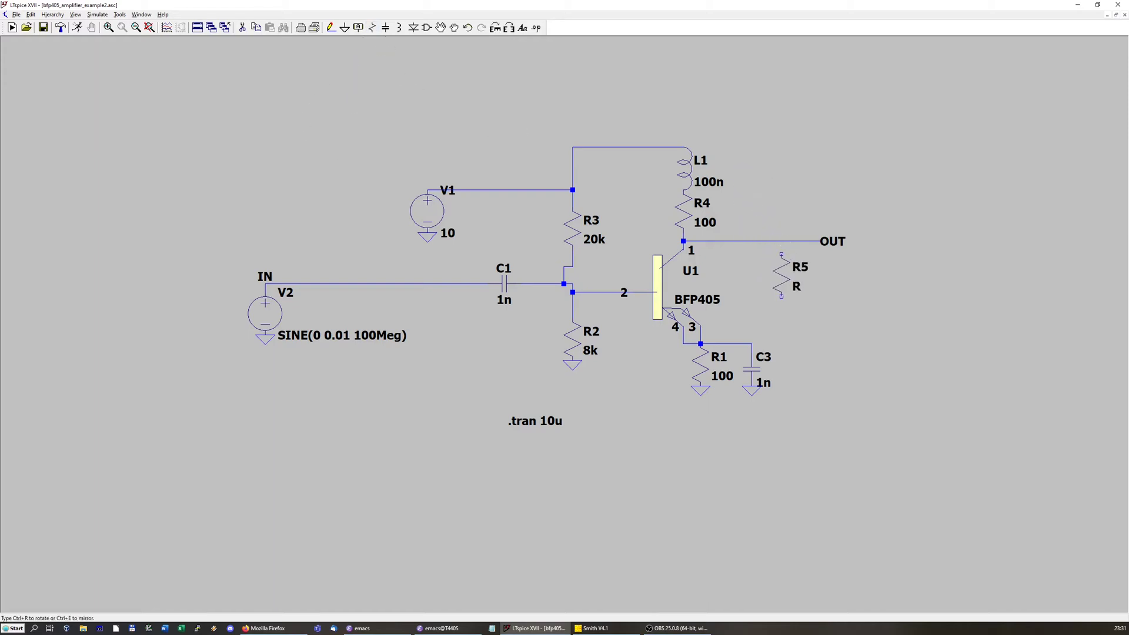
pyautogui.click(768, 241)
pyautogui.press('Escape')
pyautogui.rightClick(773, 259)
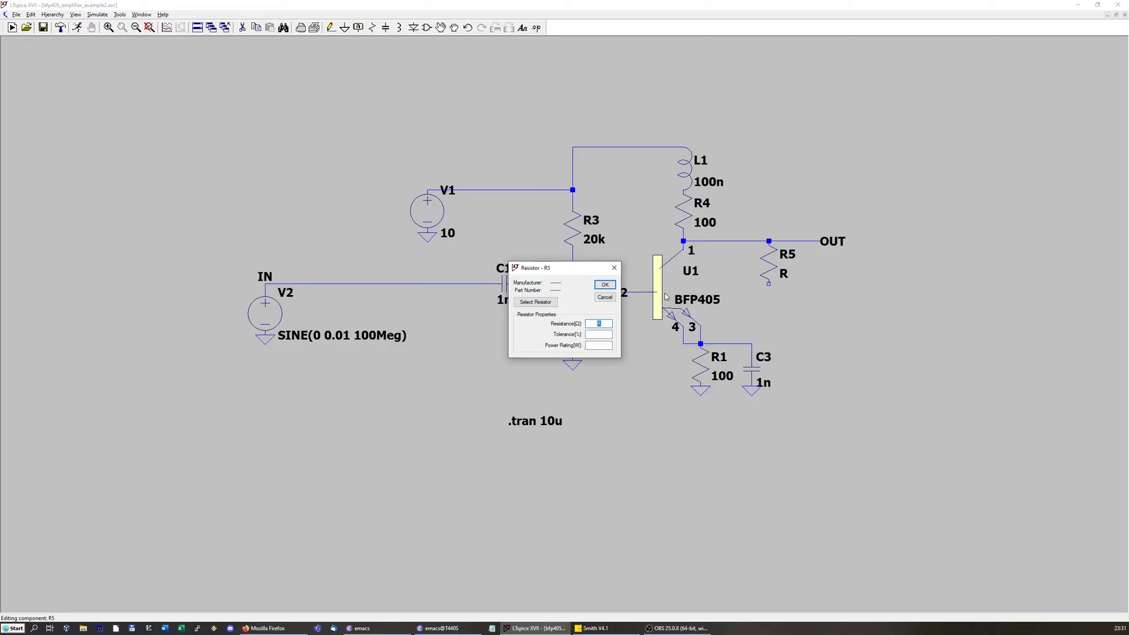
pyautogui.write('50')
pyautogui.press('Return')
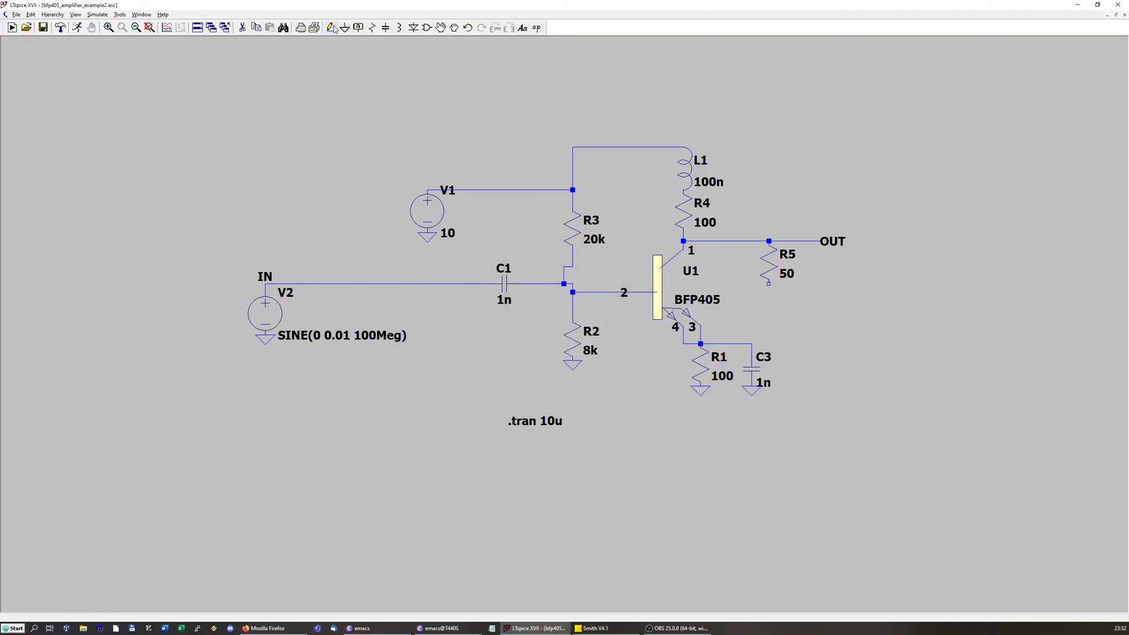
# - Connect a ground symbol to the bottom pin of R5
pyautogui.click(345, 28)
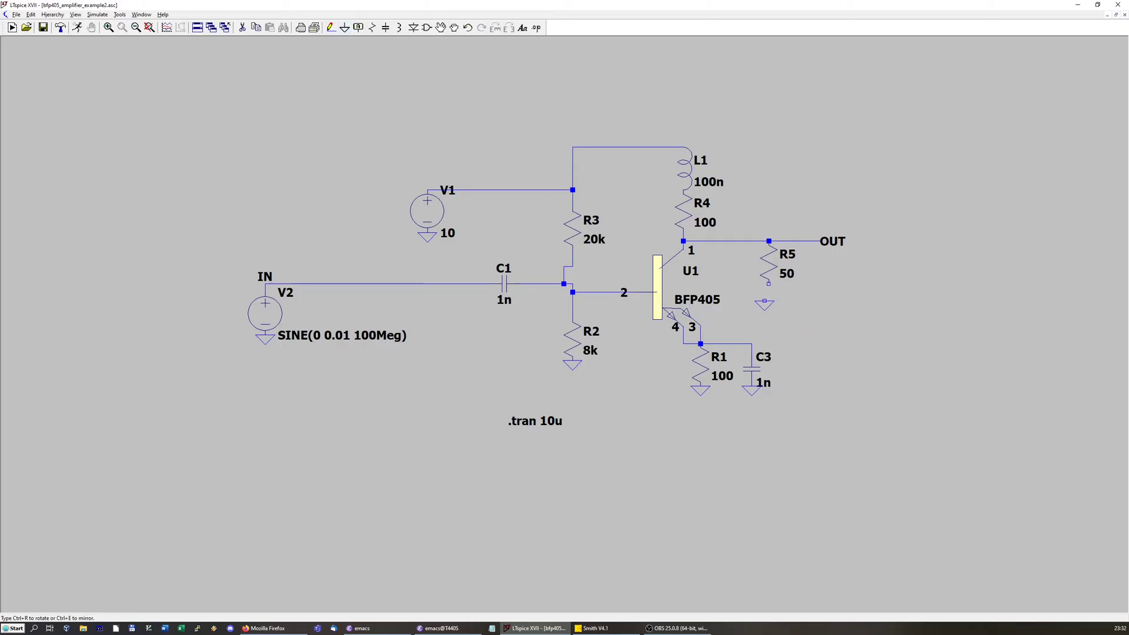
pyautogui.click(768, 284)
pyautogui.press('Escape')
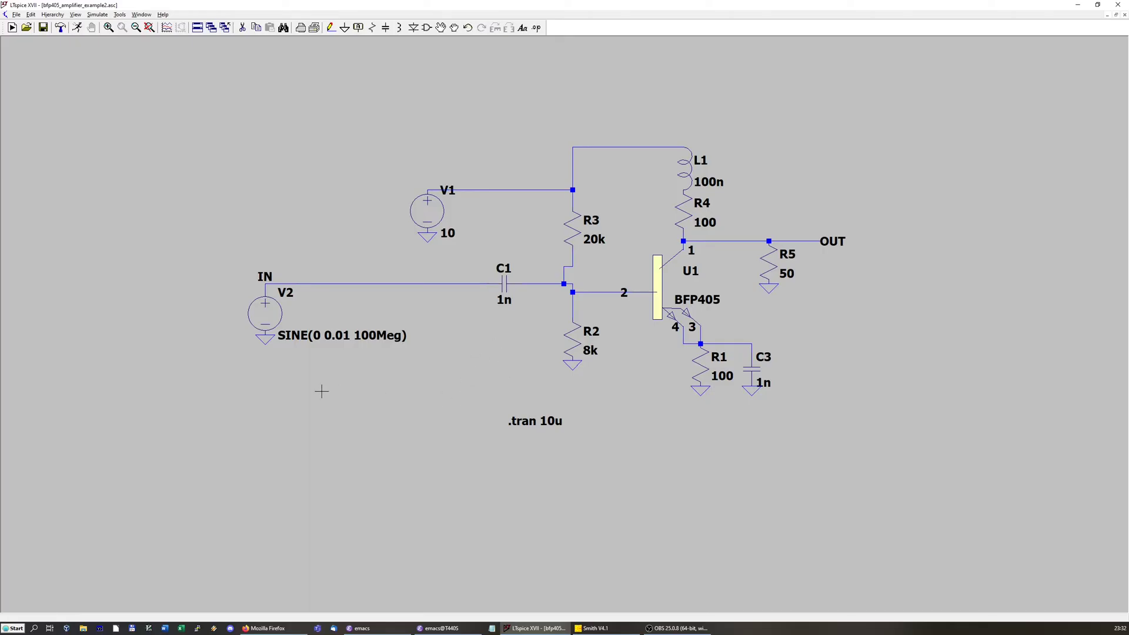
# - Delete the V2 sine source and place a mirrored current source I1 on the IN wire
pyautogui.click(265, 320)
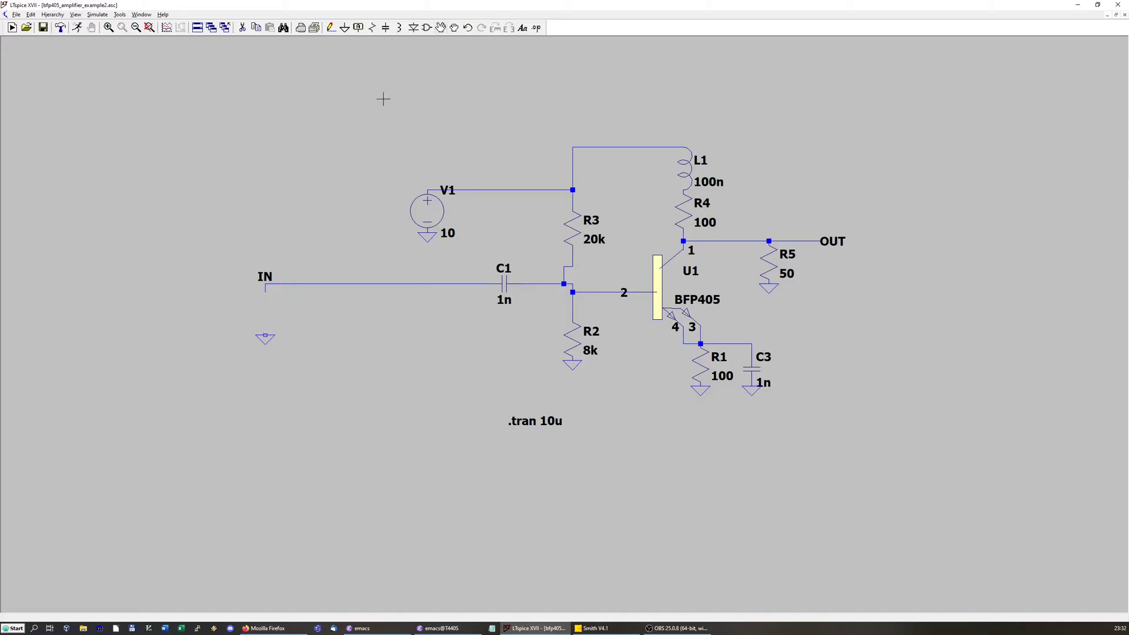
pyautogui.click(427, 28)
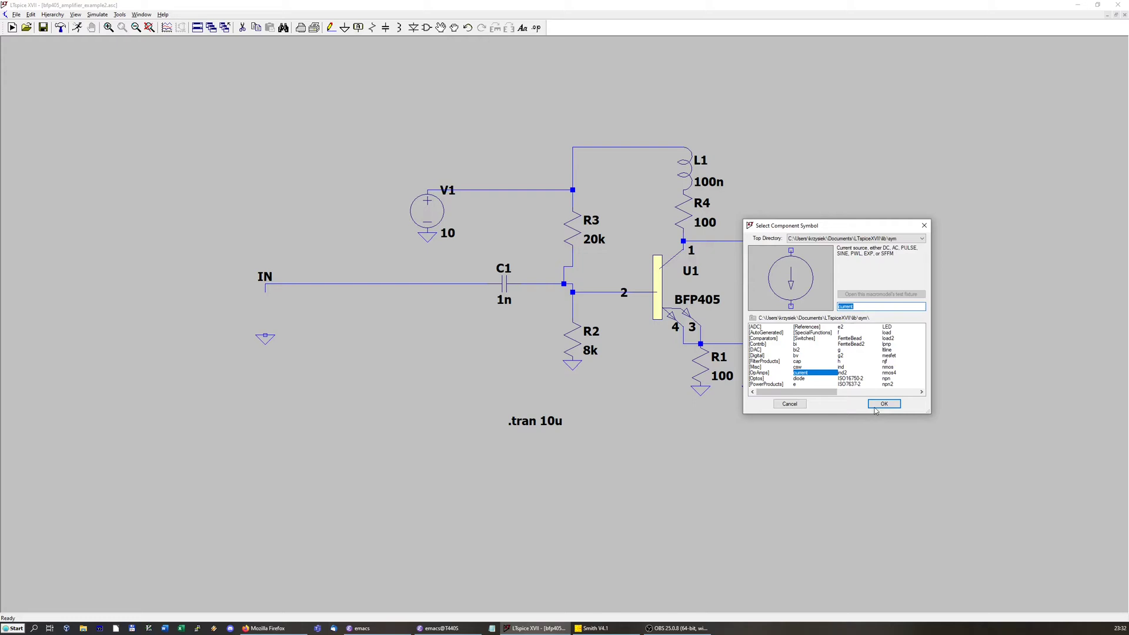
pyautogui.click(884, 404)
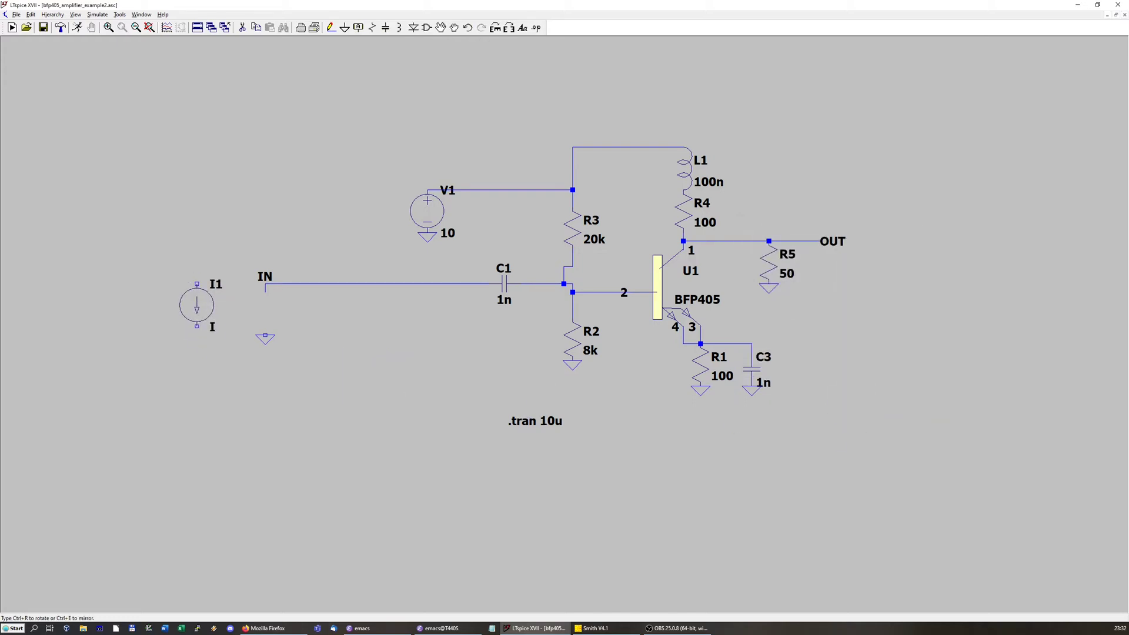
pyautogui.hotkey('ctrl', 'r')
pyautogui.hotkey('ctrl', 'r')
pyautogui.press('Escape')
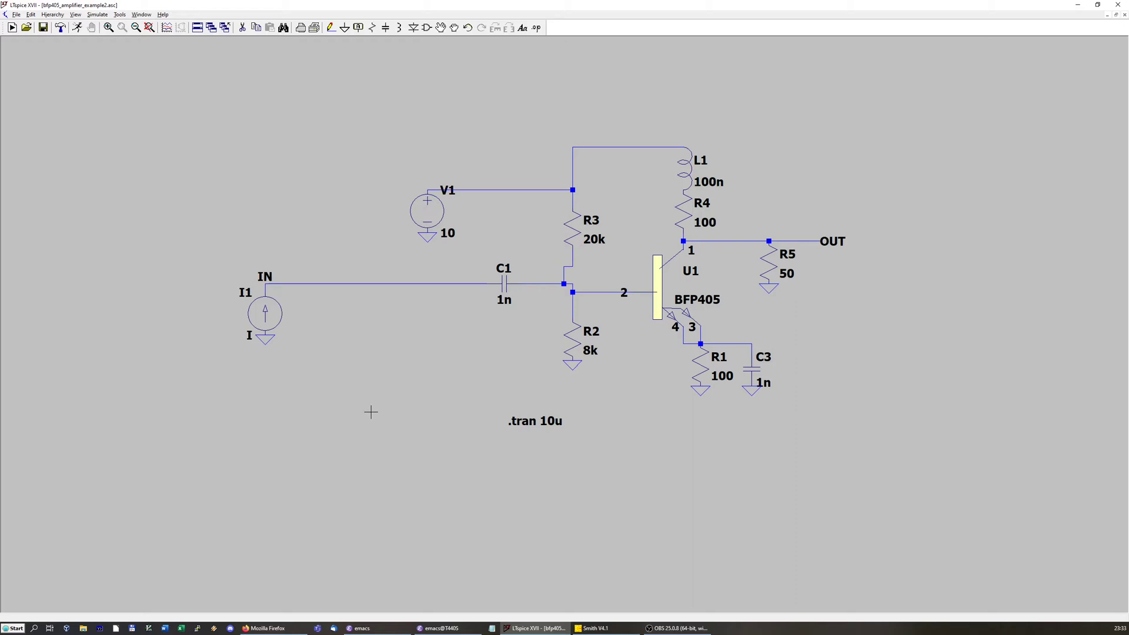
# - Set current source I1's AC Amplitude to 1 in its Advanced settings
pyautogui.rightClick(269, 310)
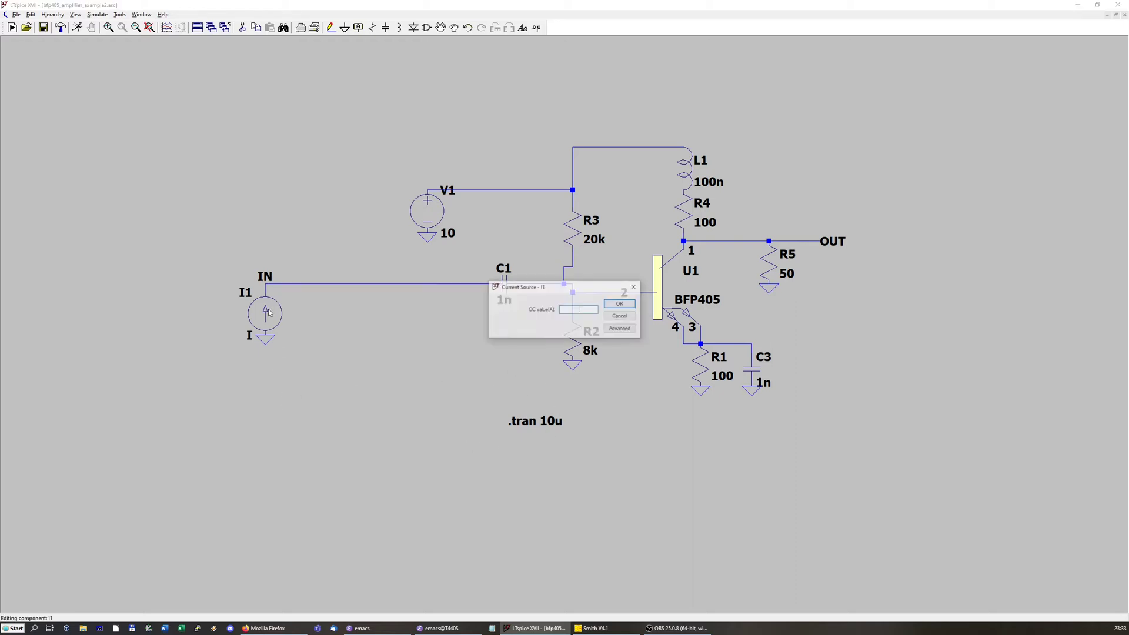
pyautogui.click(620, 328)
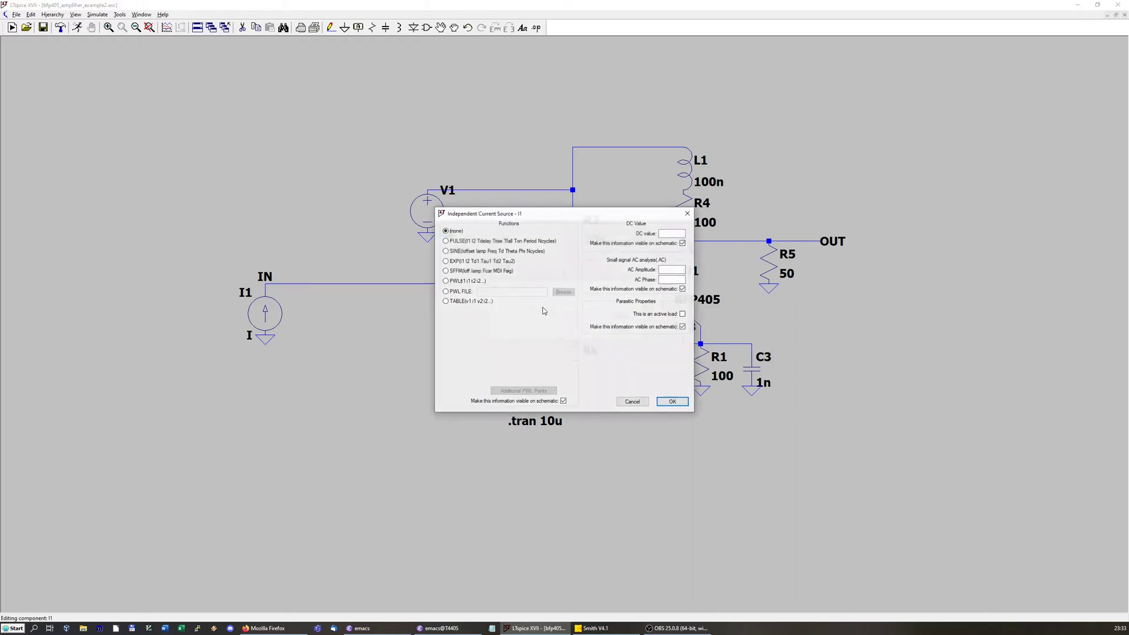
pyautogui.click(676, 269)
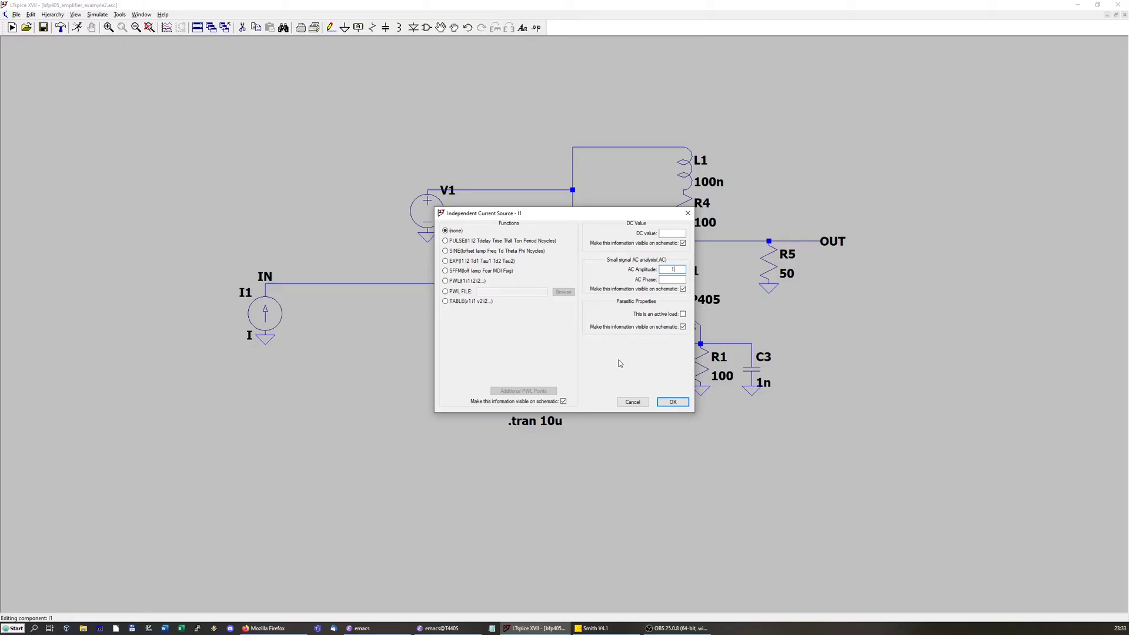
pyautogui.click(673, 404)
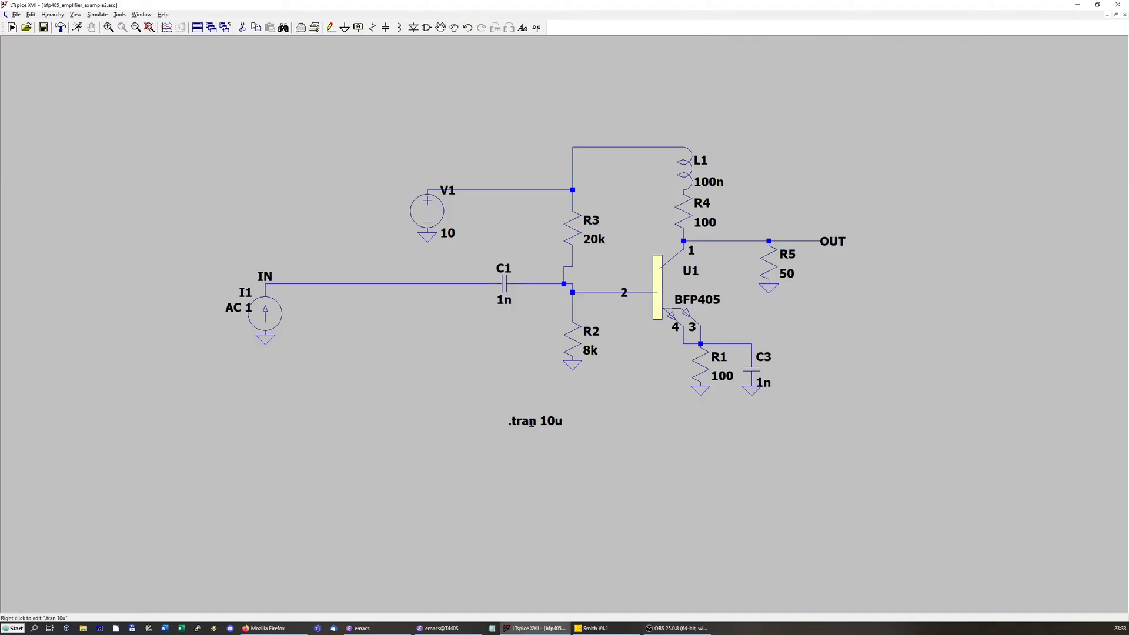
# - Change the .tran 10u directive to an AC decade sweep: 10 points, 50Meg to 200Meg
pyautogui.rightClick(531, 422)
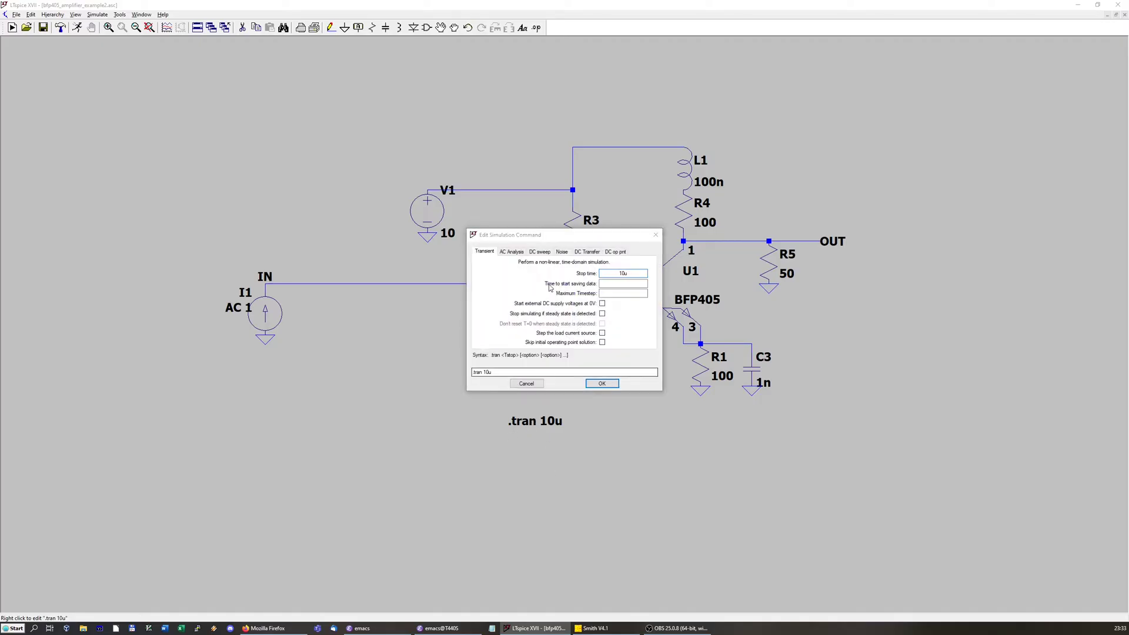
pyautogui.click(513, 253)
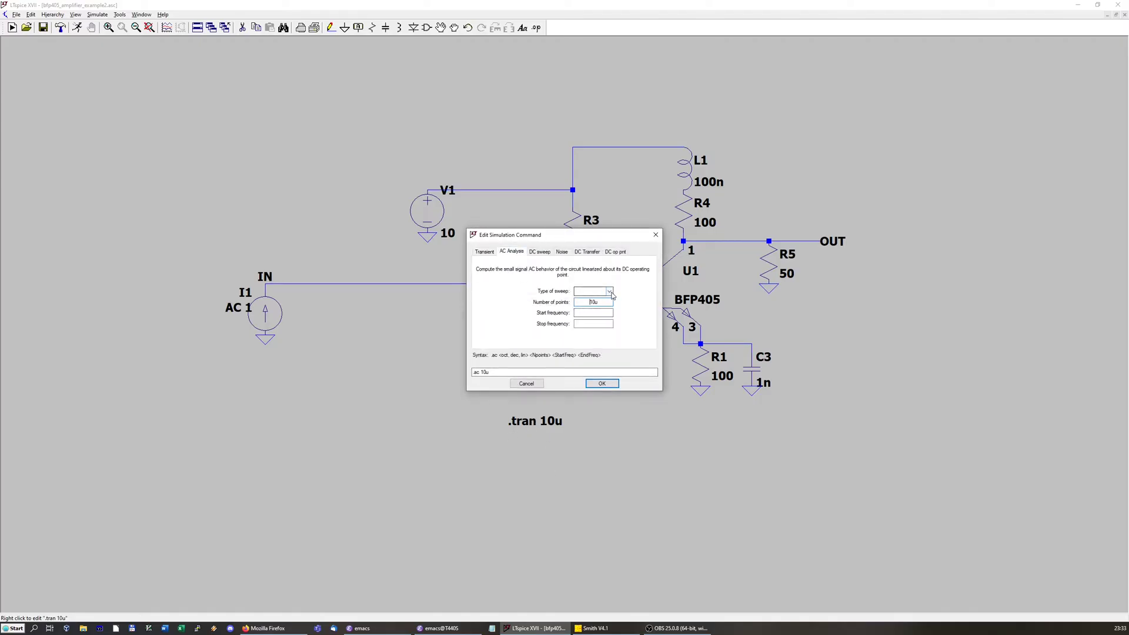
pyautogui.click(610, 293)
pyautogui.click(603, 300)
pyautogui.doubleClick(580, 303)
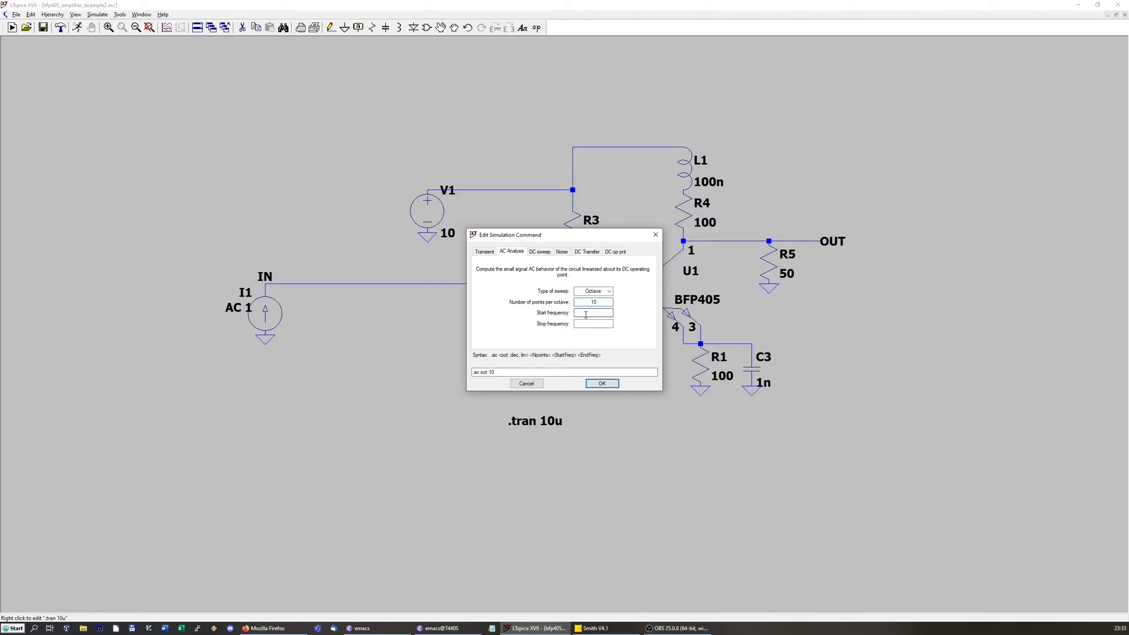
pyautogui.click(610, 291)
pyautogui.click(601, 307)
pyautogui.click(602, 313)
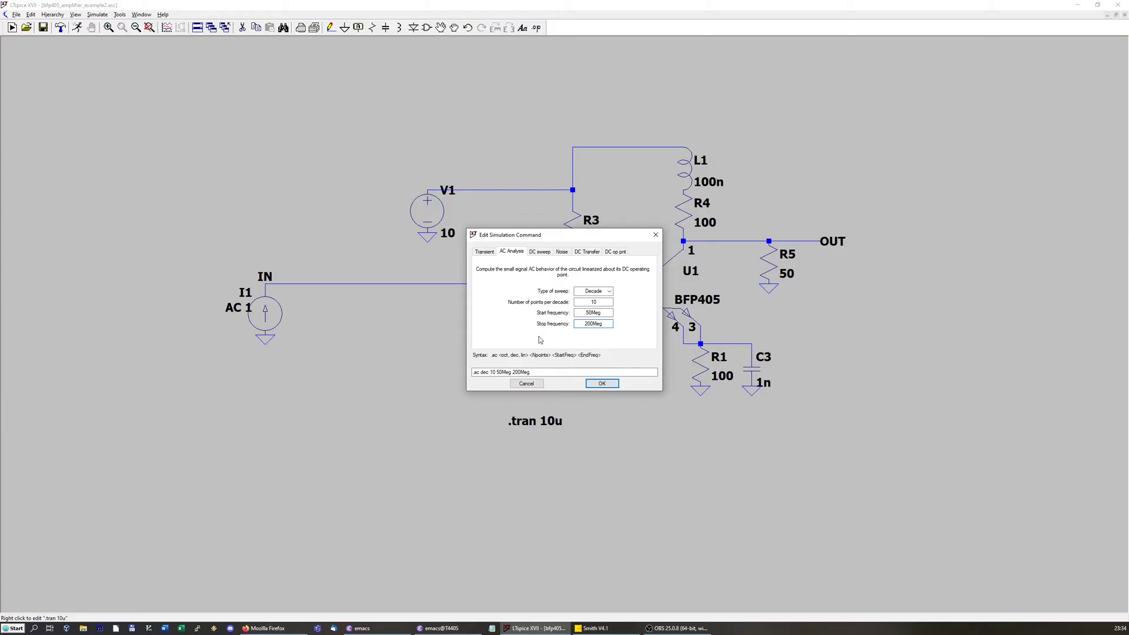
pyautogui.click(606, 385)
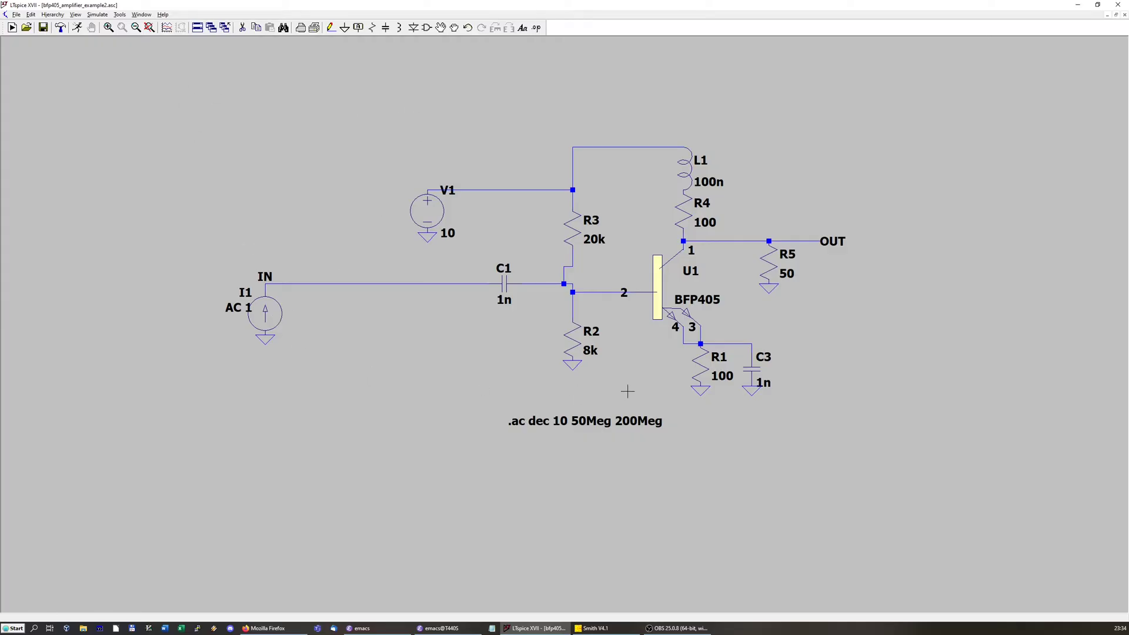
# - Run the AC simulation and probe the IN wire to plot V(in)
pyautogui.click(76, 28)
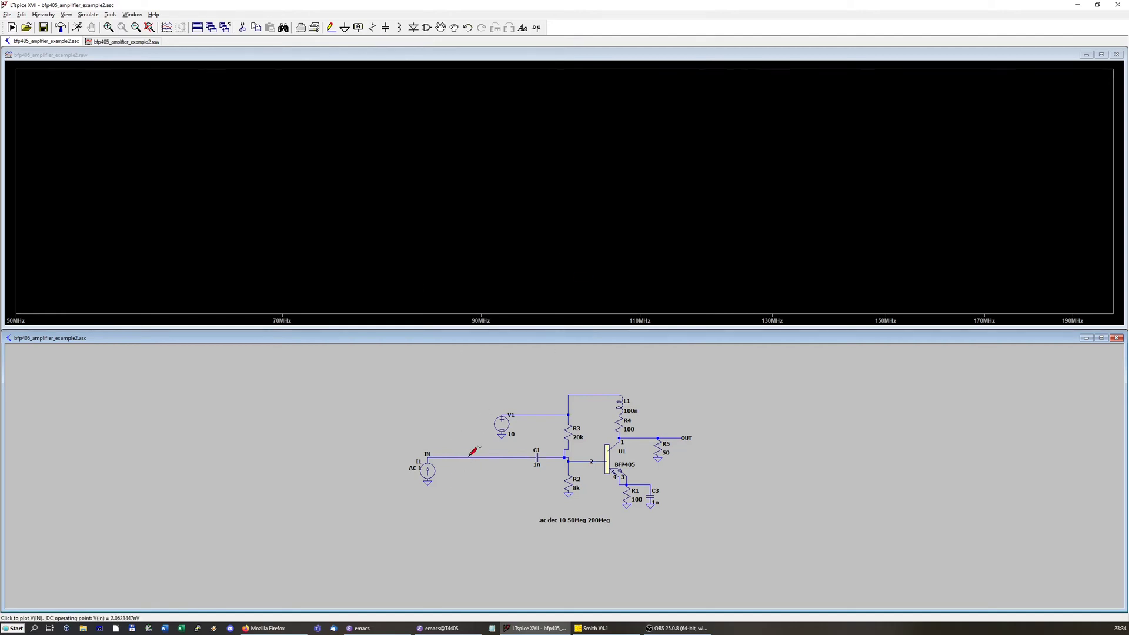
pyautogui.click(531, 457)
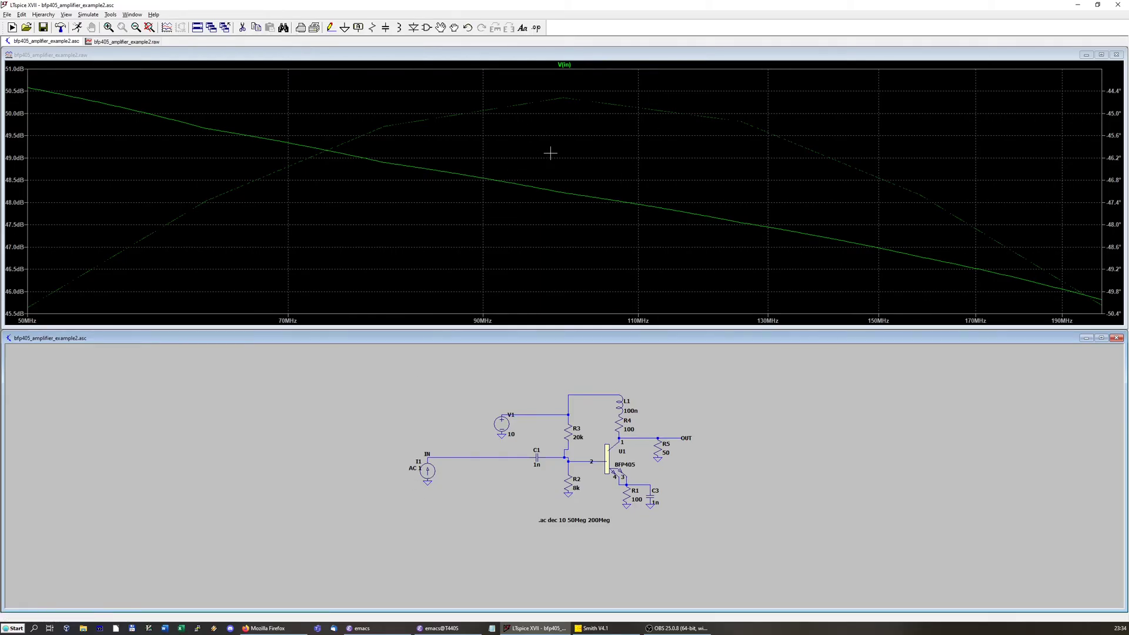
# - Edit the V(in) trace expression to read V(in)/I(I1)
pyautogui.rightClick(560, 69)
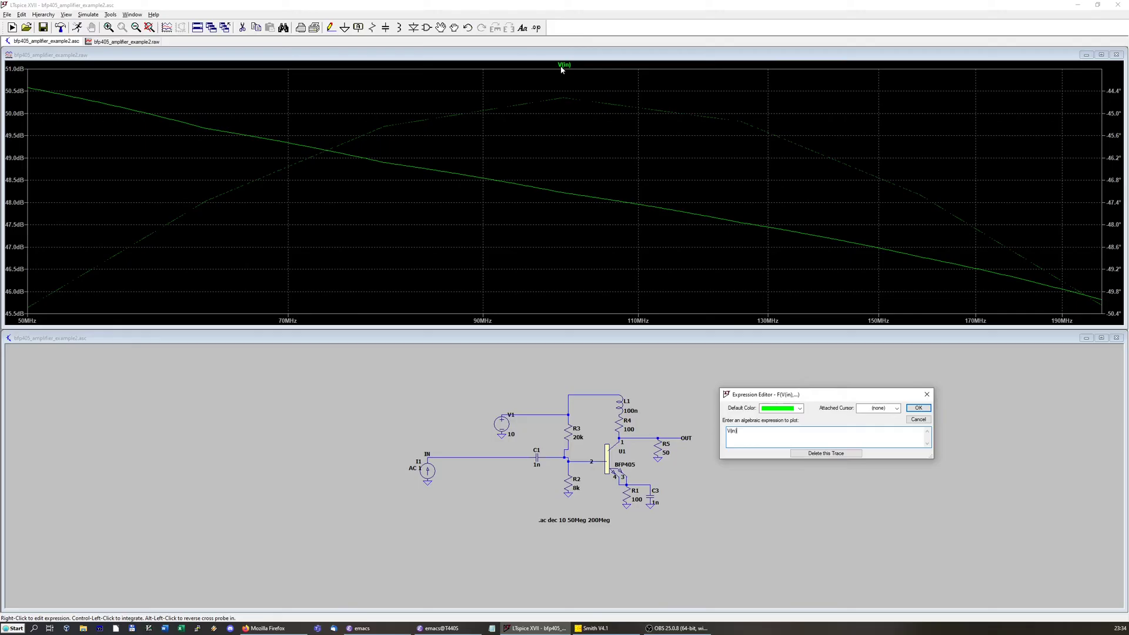
pyautogui.moveTo(779, 393); pyautogui.dragTo(505, 191)
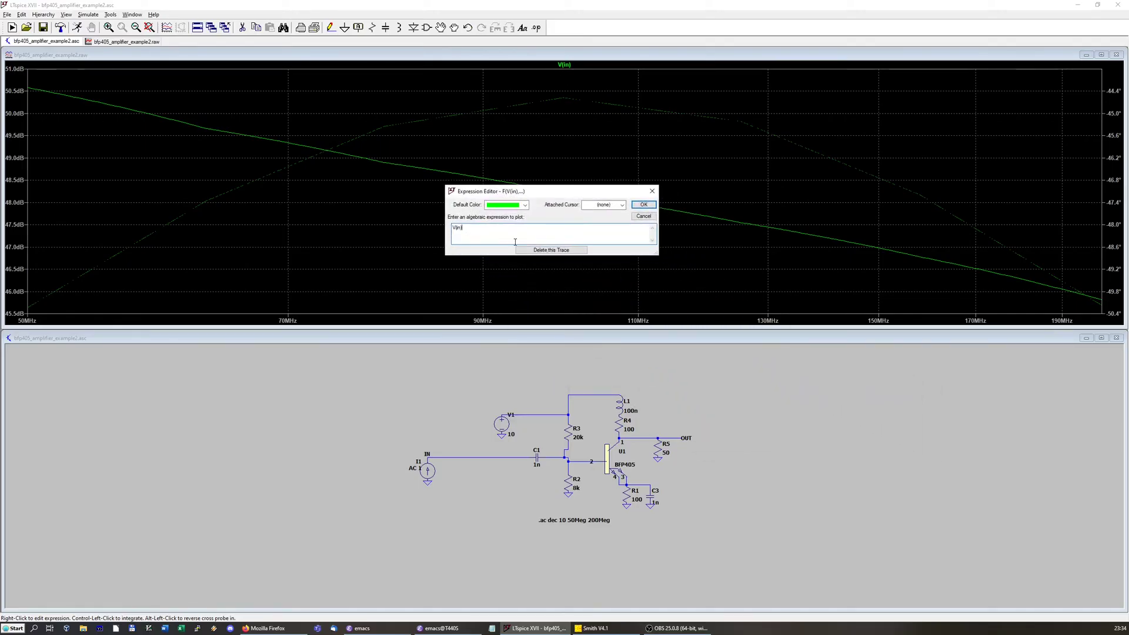
pyautogui.write('/')
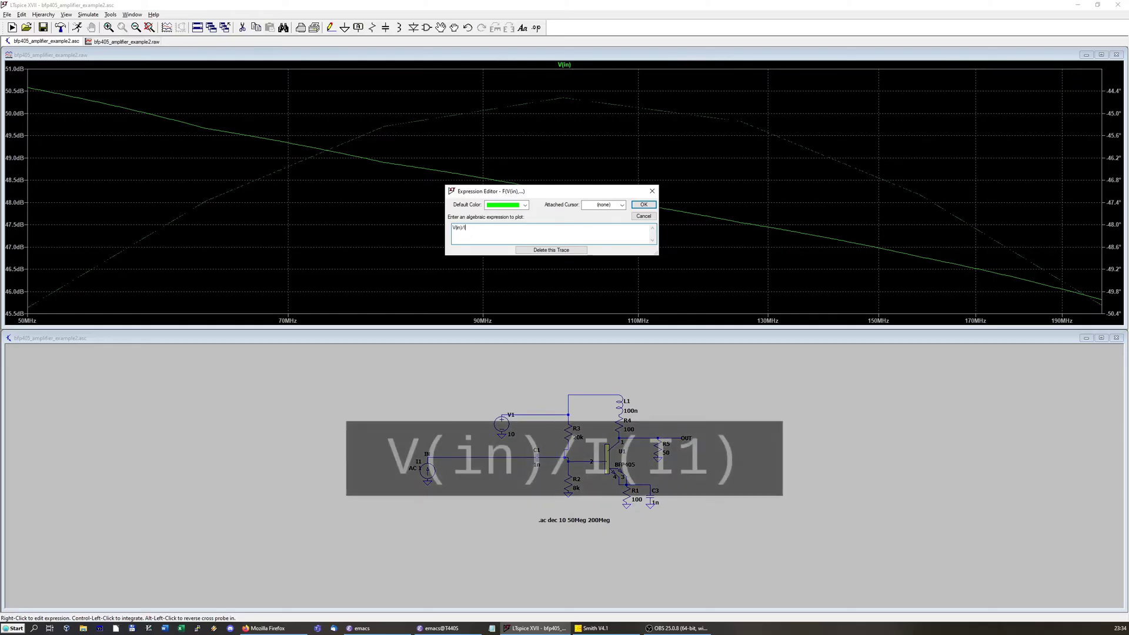
pyautogui.write('I(I1)')
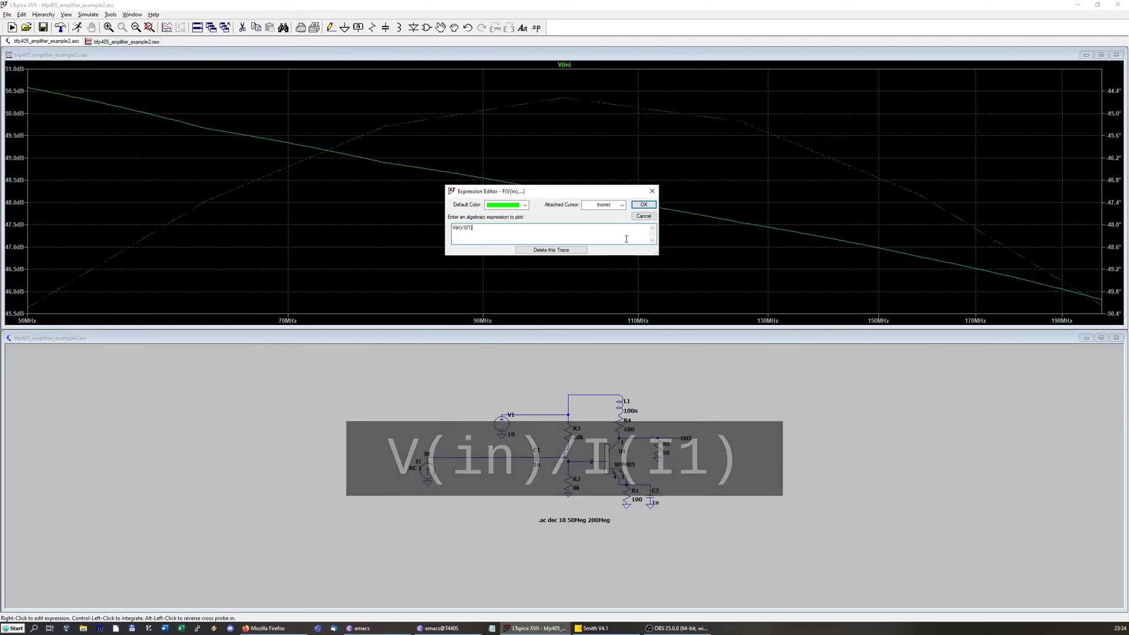
pyautogui.click(639, 204)
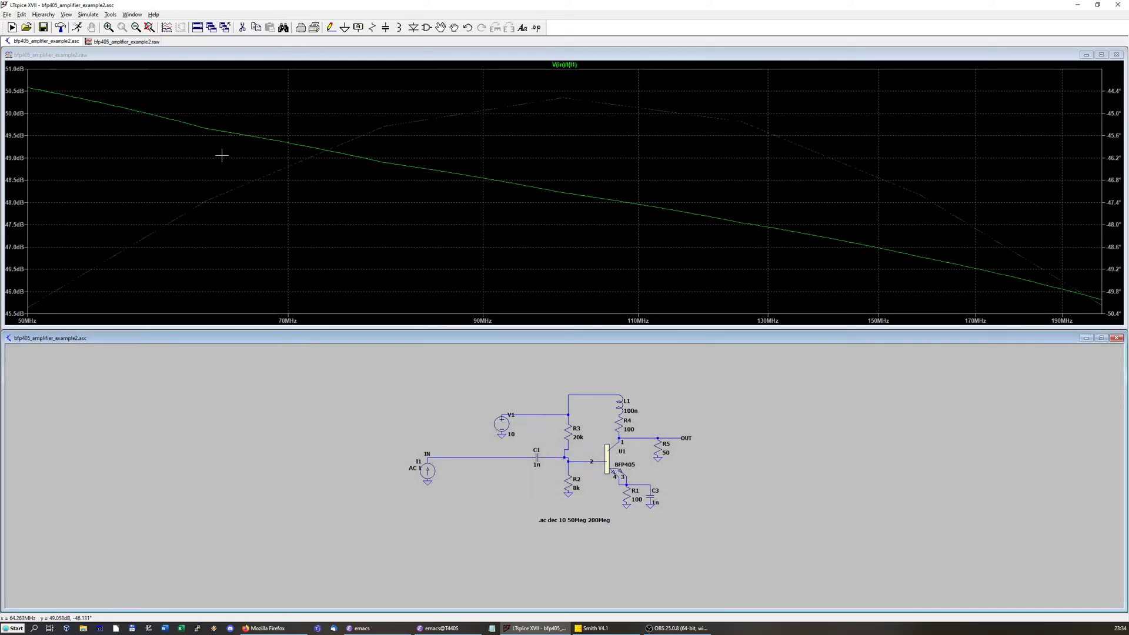
# - Switch the left vertical axis representation from Bode to Cartesian
pyautogui.rightClick(19, 176)
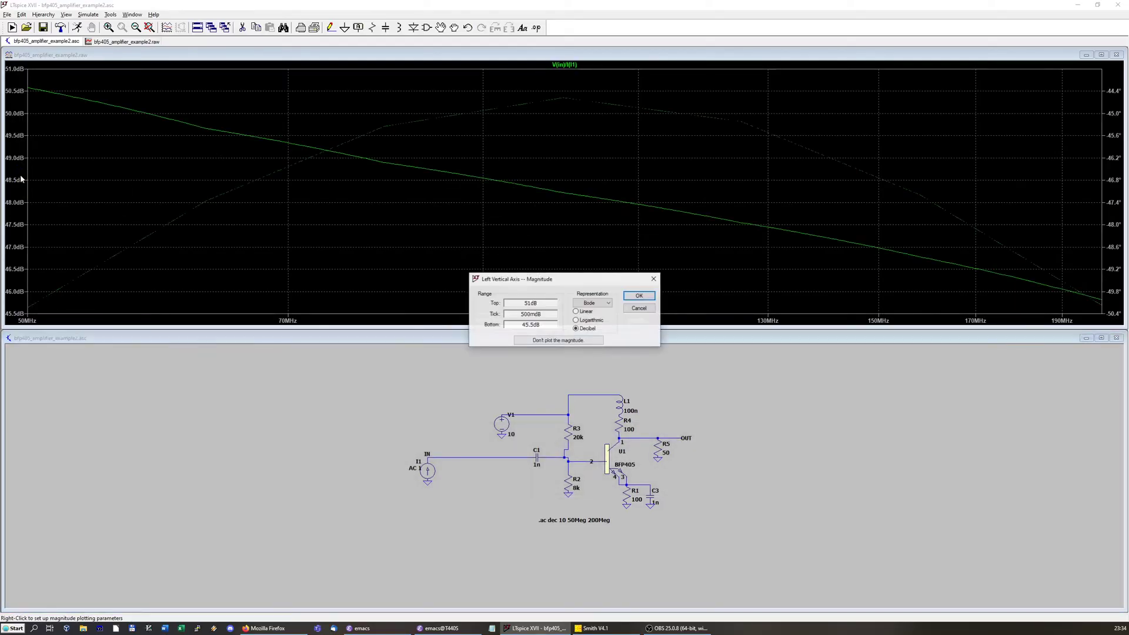
pyautogui.click(593, 303)
pyautogui.click(591, 325)
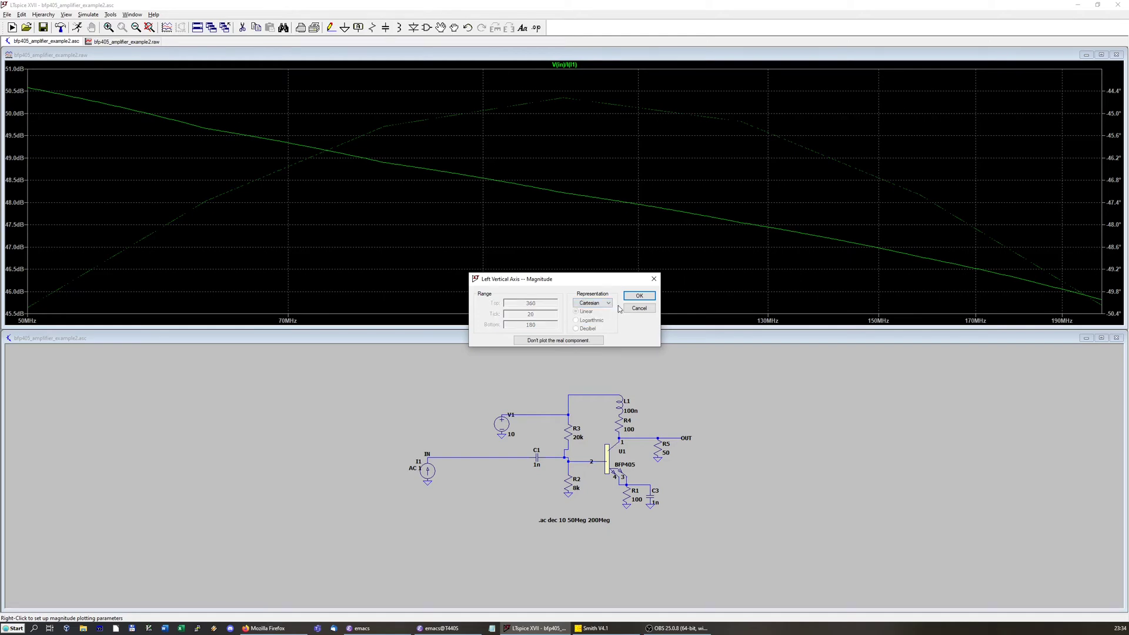
pyautogui.click(639, 296)
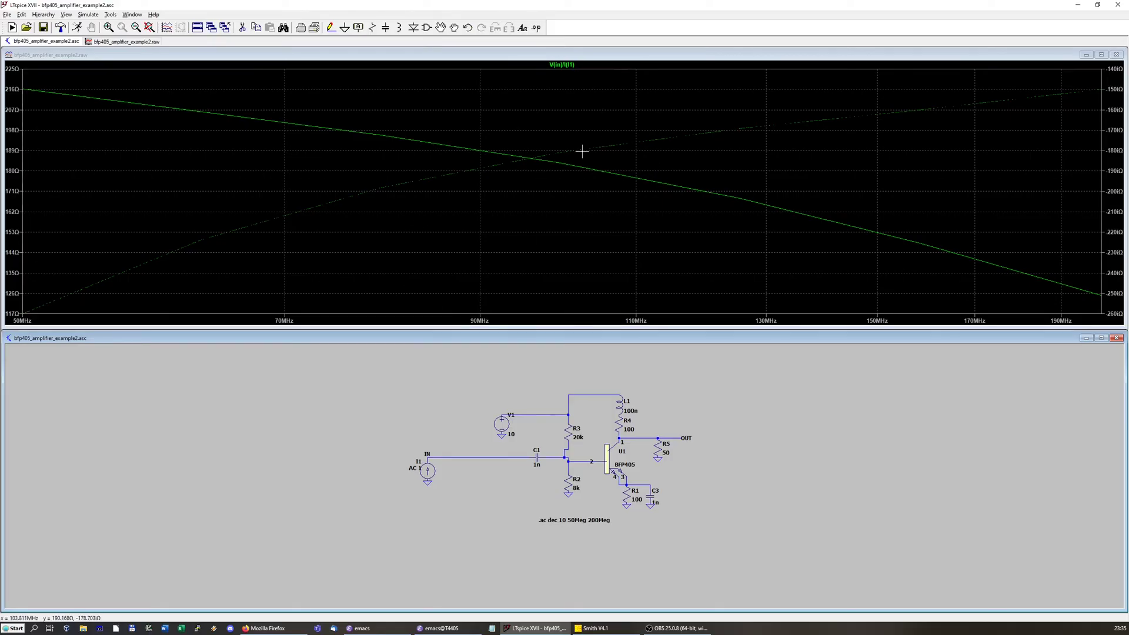
# - Attach cursor 1 to the V(in)/I(I1) trace at 100 MHz and move its readout to the right edge
pyautogui.click(560, 65)
pyautogui.click(560, 65)
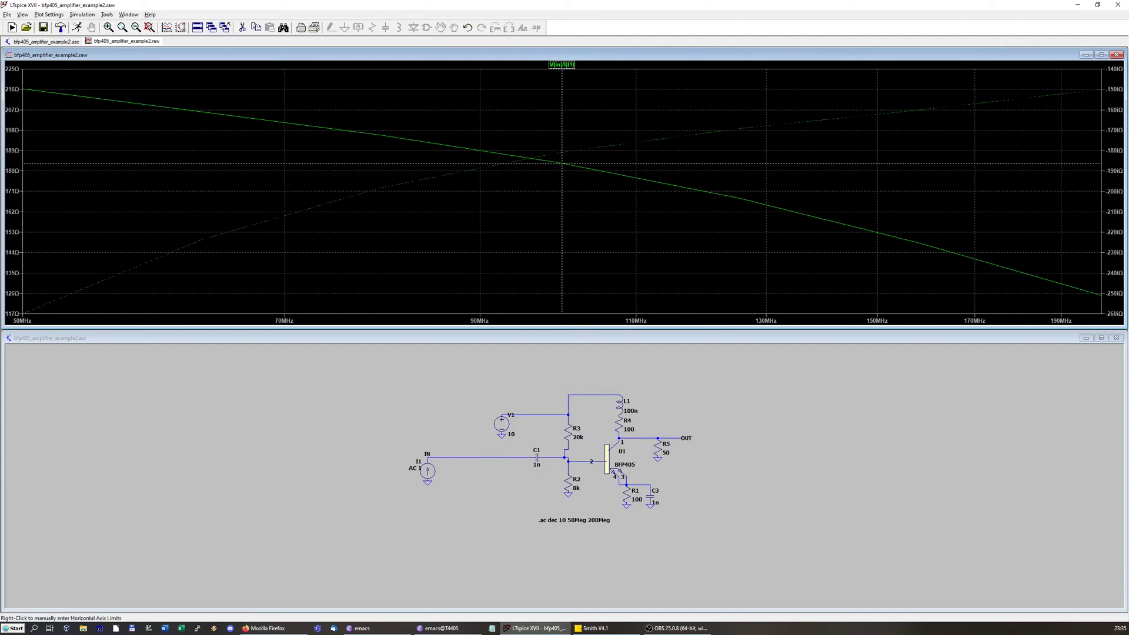
pyautogui.moveTo(439, 262); pyautogui.dragTo(709, 220)
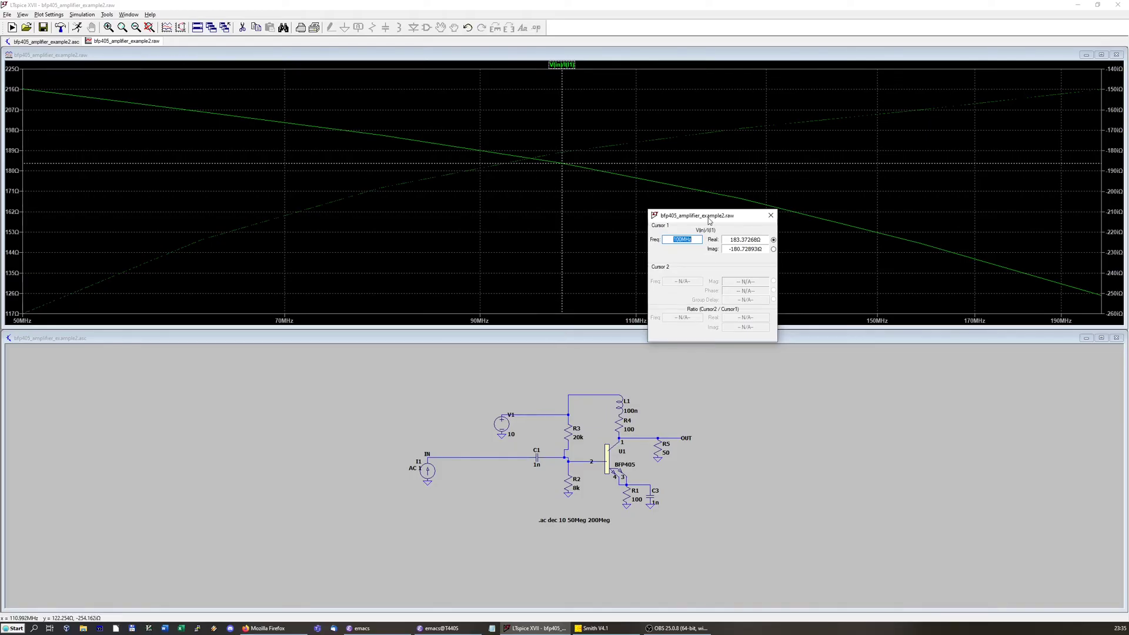
pyautogui.moveTo(709, 221); pyautogui.dragTo(770, 285)
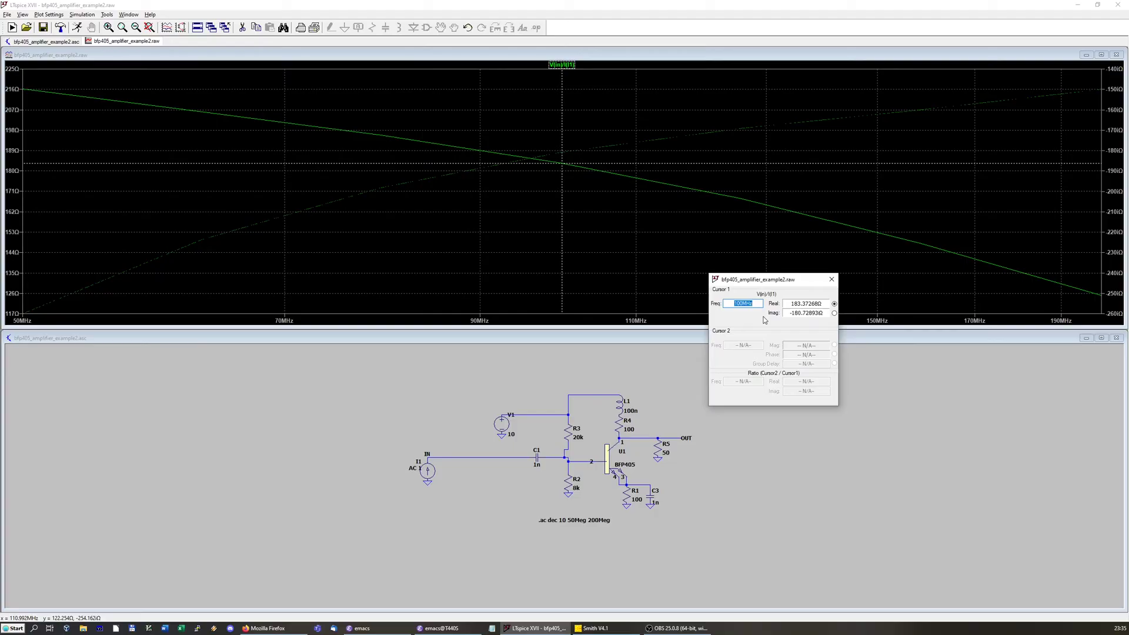
pyautogui.moveTo(758, 281); pyautogui.dragTo(947, 265)
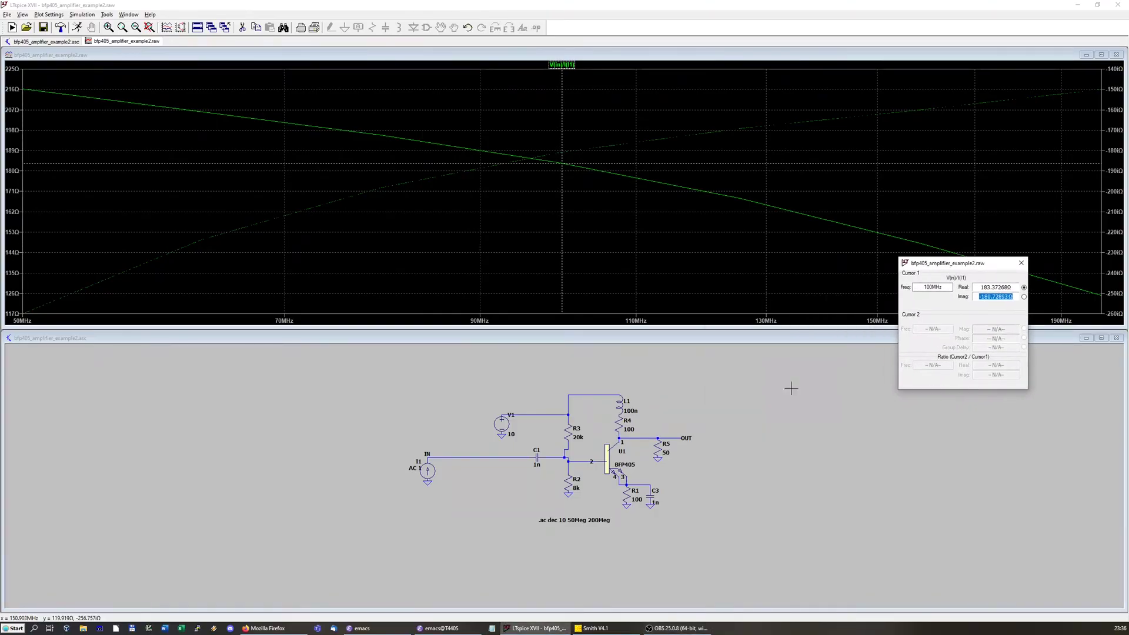
# - In Smith V4.1, enter the load 183 − j180 Ω at 100 MHz as a keyboard data point
pyautogui.click(594, 628)
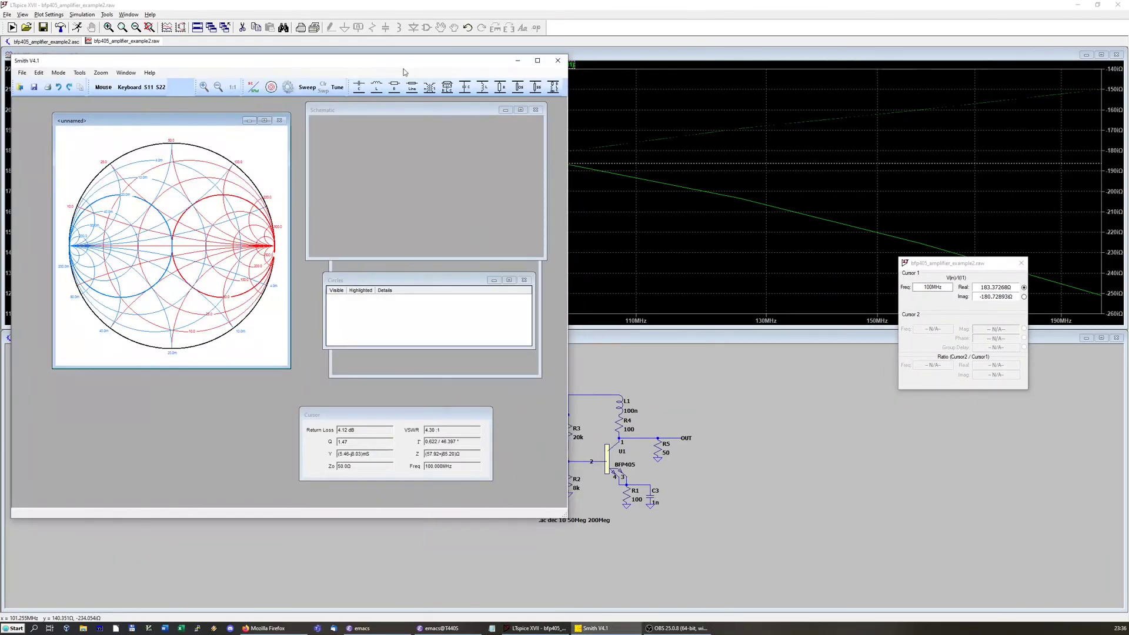
pyautogui.moveTo(383, 69); pyautogui.dragTo(402, 81)
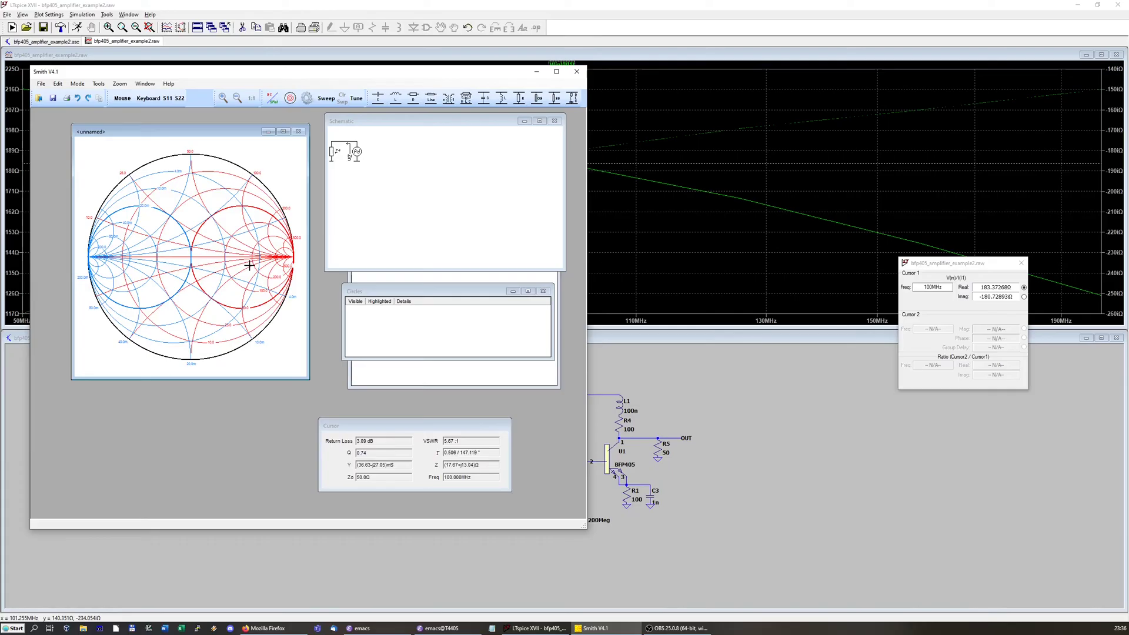
pyautogui.click(148, 98)
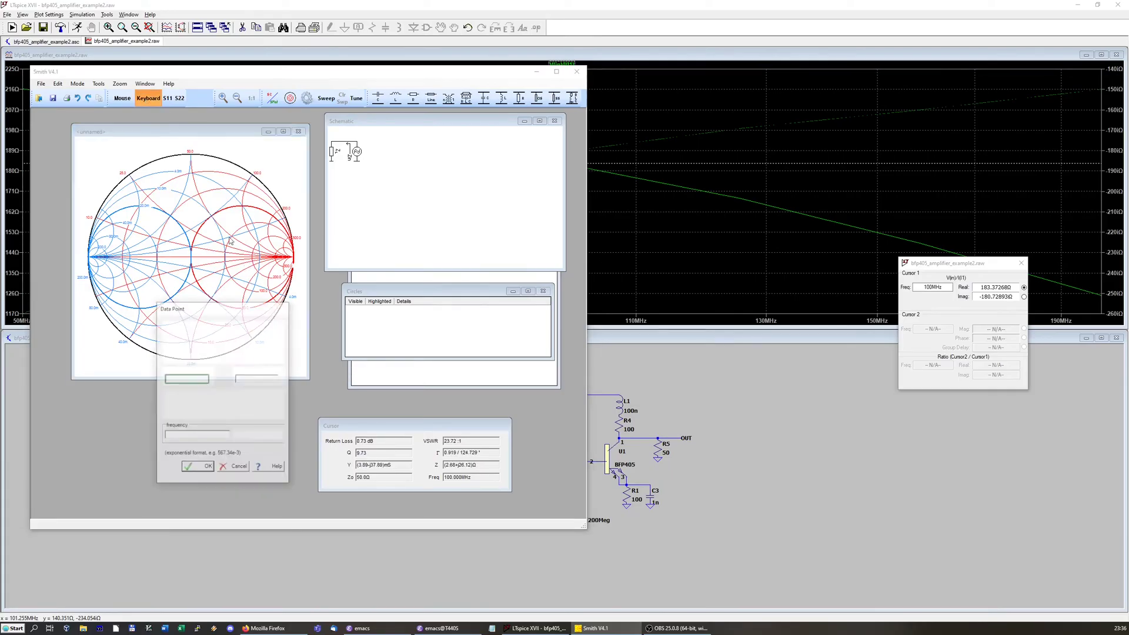
pyautogui.moveTo(227, 317); pyautogui.dragTo(278, 267)
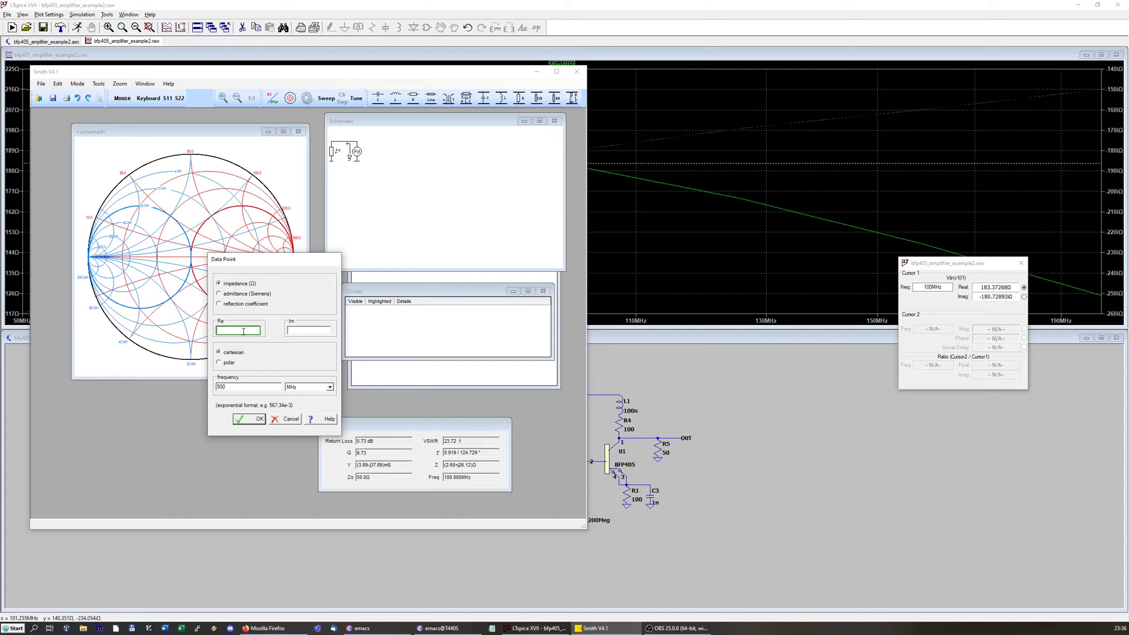
pyautogui.write('183')
pyautogui.click(307, 331)
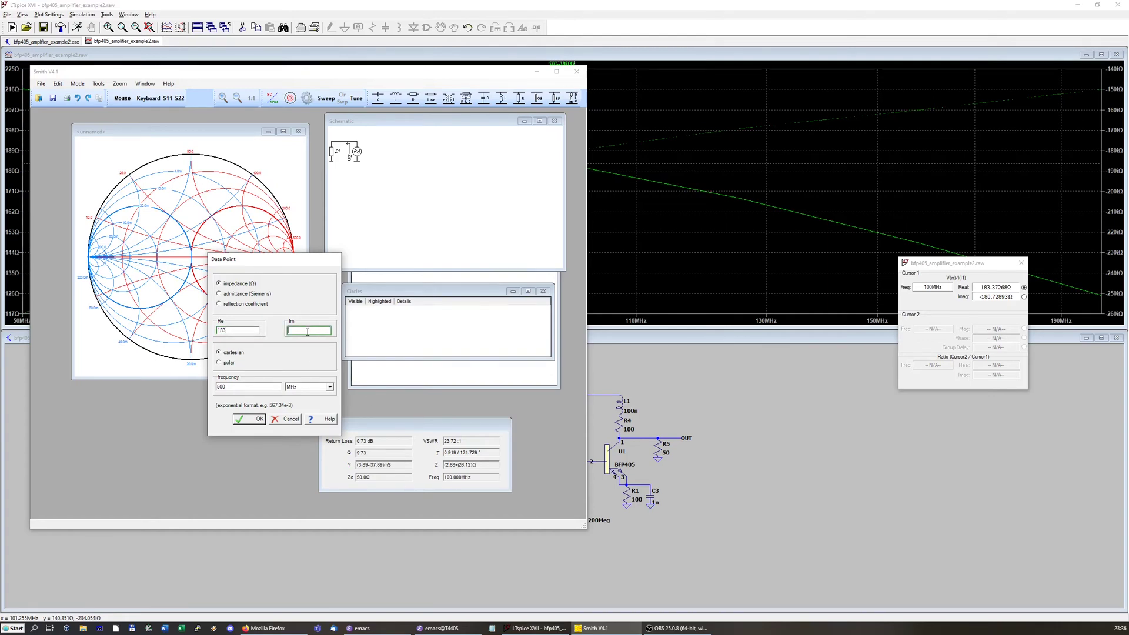
pyautogui.write('-1')
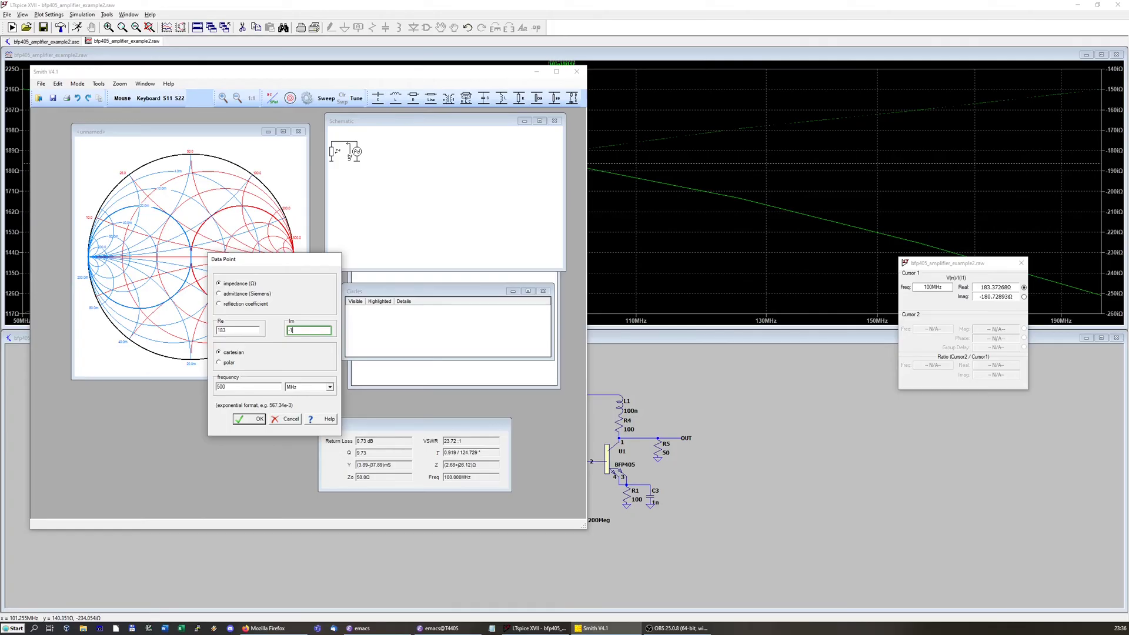
pyautogui.write('80')
pyautogui.doubleClick(243, 386)
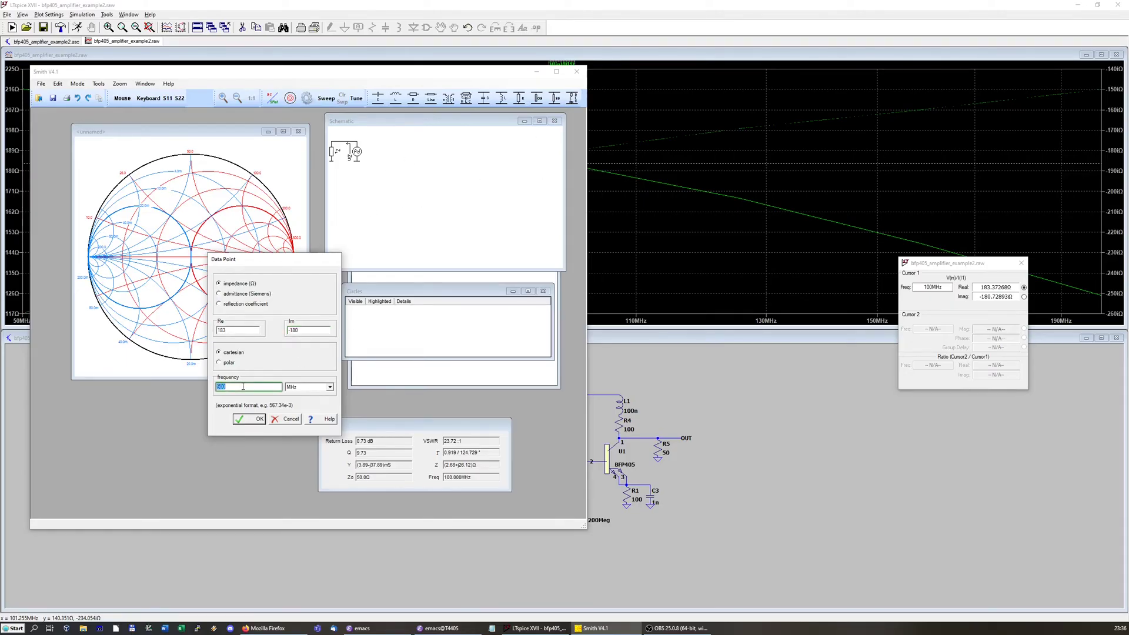
pyautogui.click(241, 419)
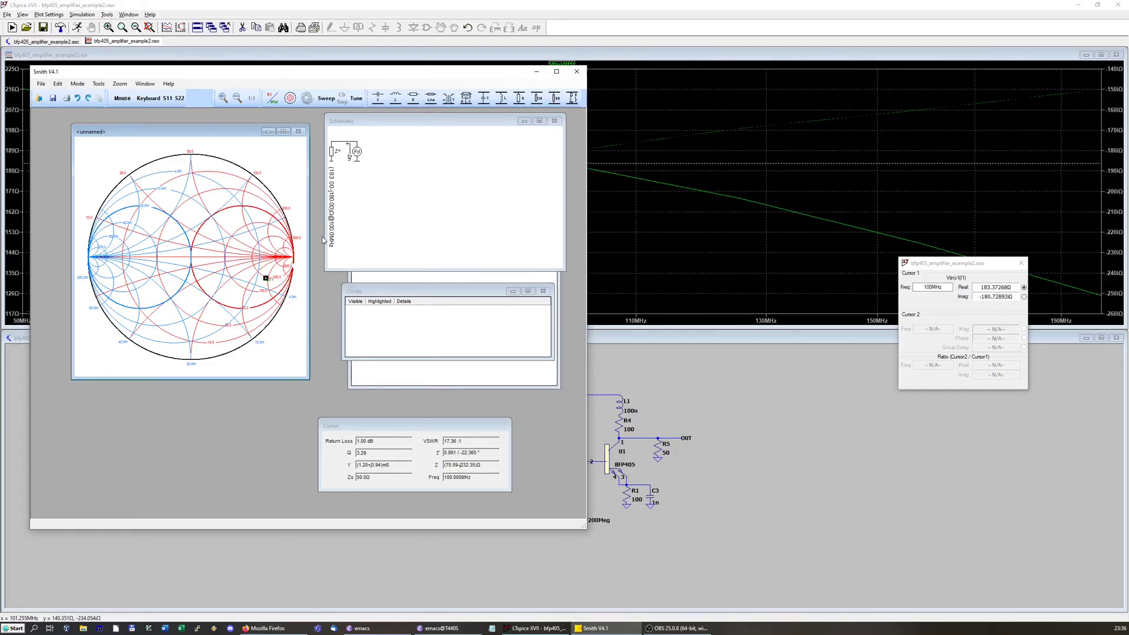
pyautogui.moveTo(428, 79); pyautogui.dragTo(483, 95)
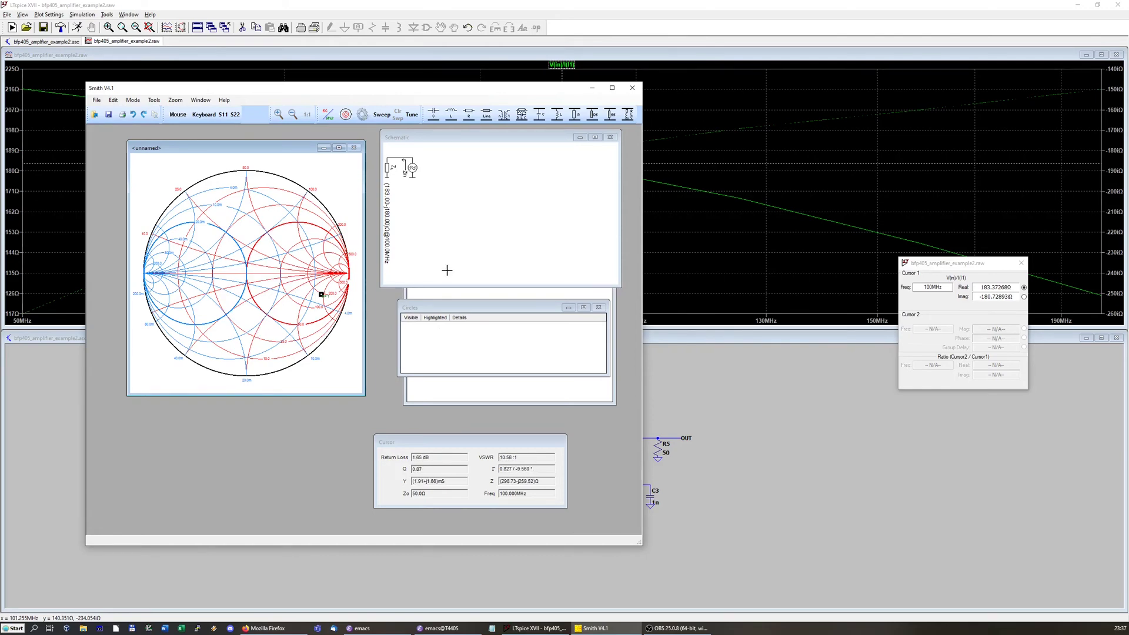
# - Add a 163.8 nH shunt inductor, then a 12.9 pF series capacitor to reach the match
pyautogui.click(557, 114)
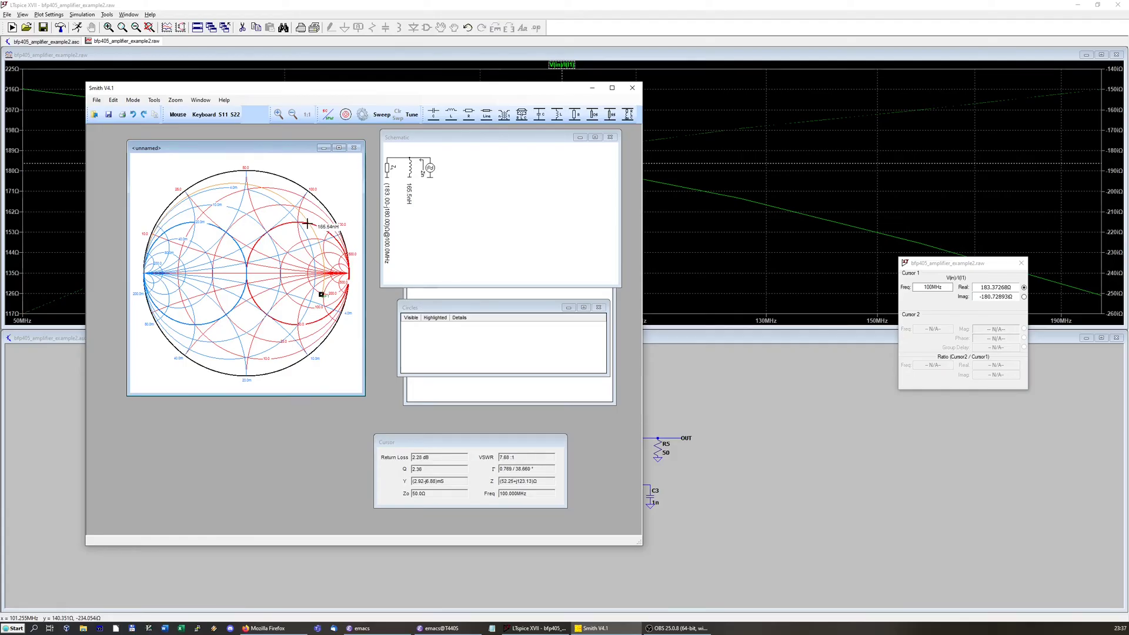
pyautogui.click(306, 223)
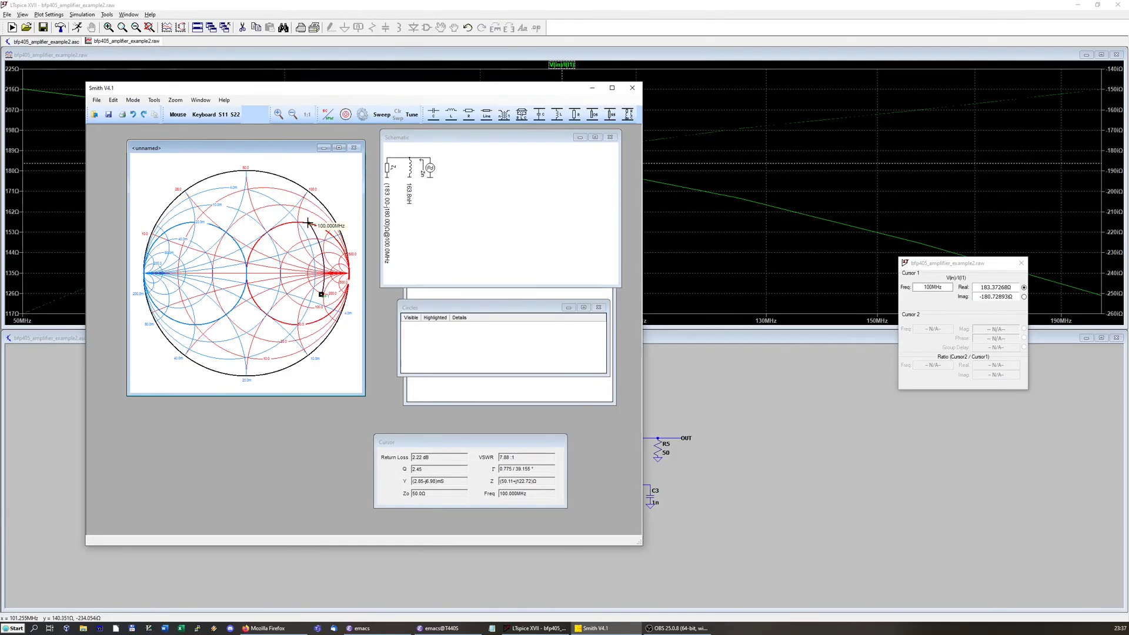
pyautogui.click(435, 117)
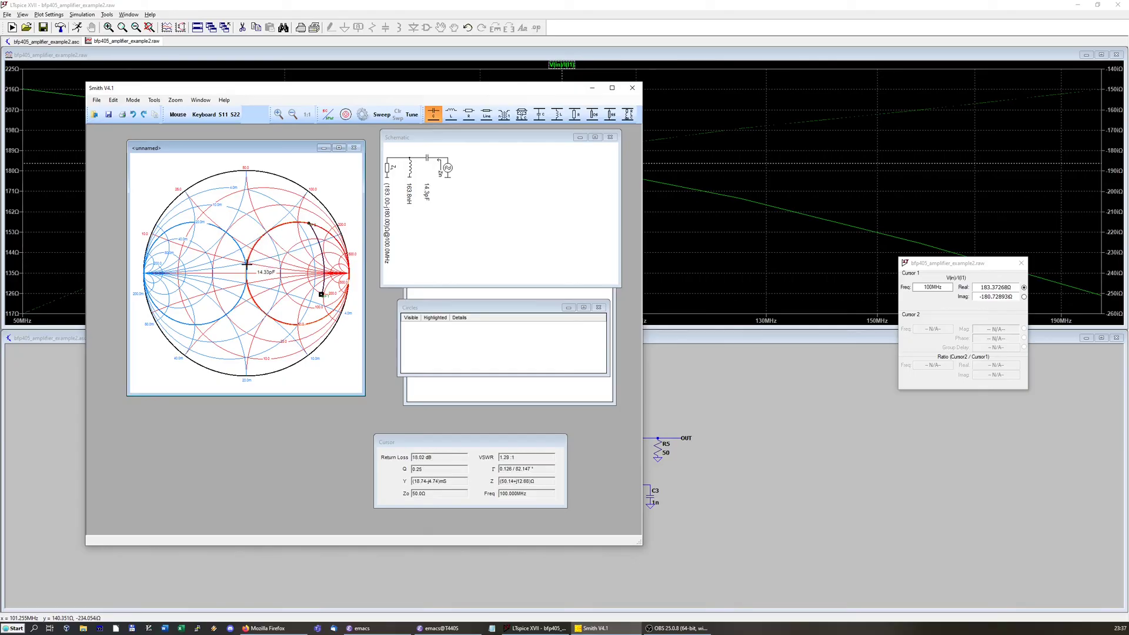
pyautogui.click(245, 274)
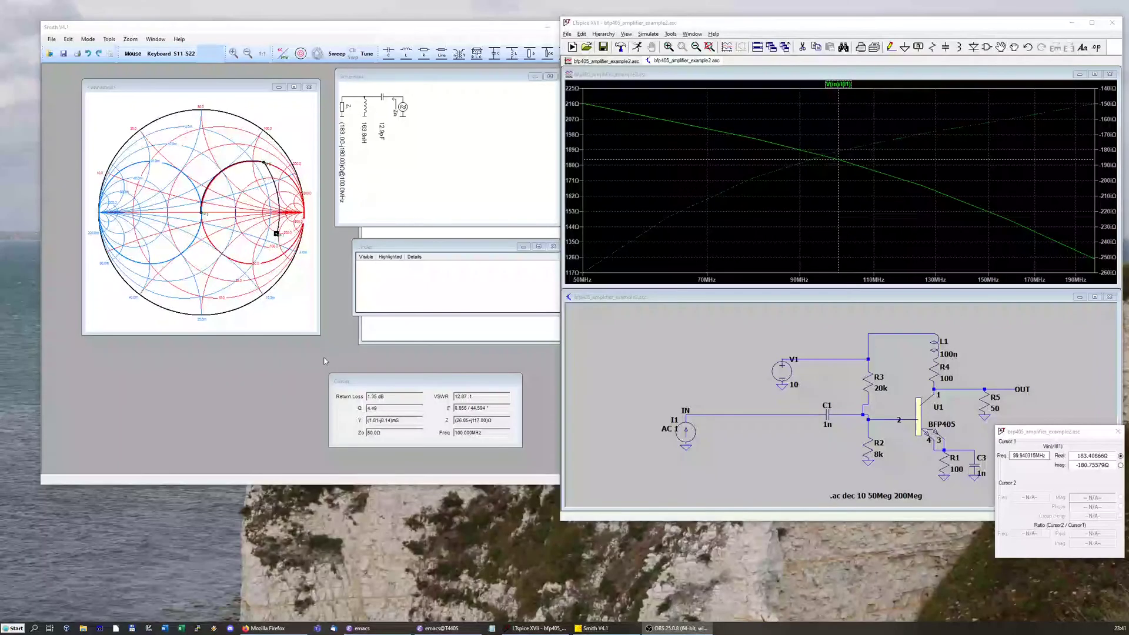
pyautogui.click(442, 202)
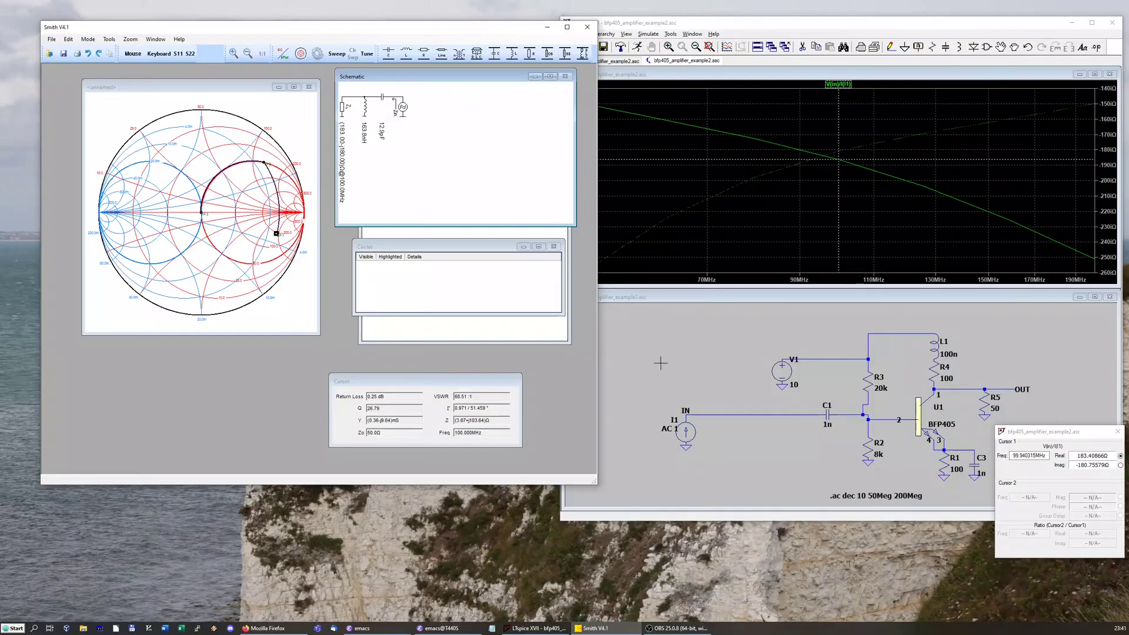
pyautogui.click(666, 301)
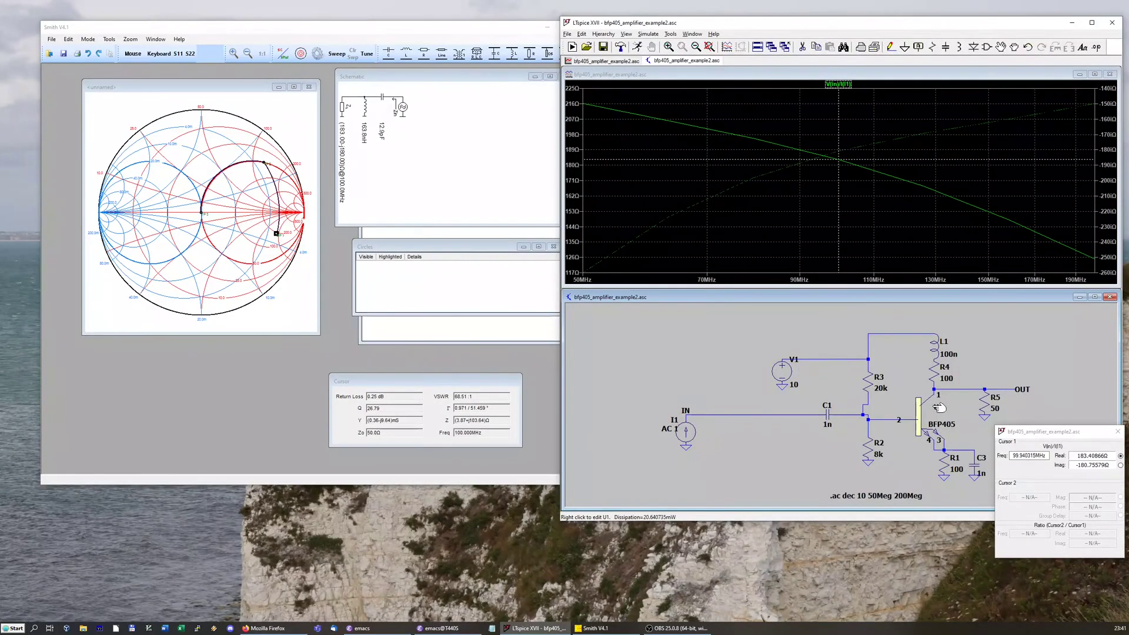
pyautogui.click(441, 184)
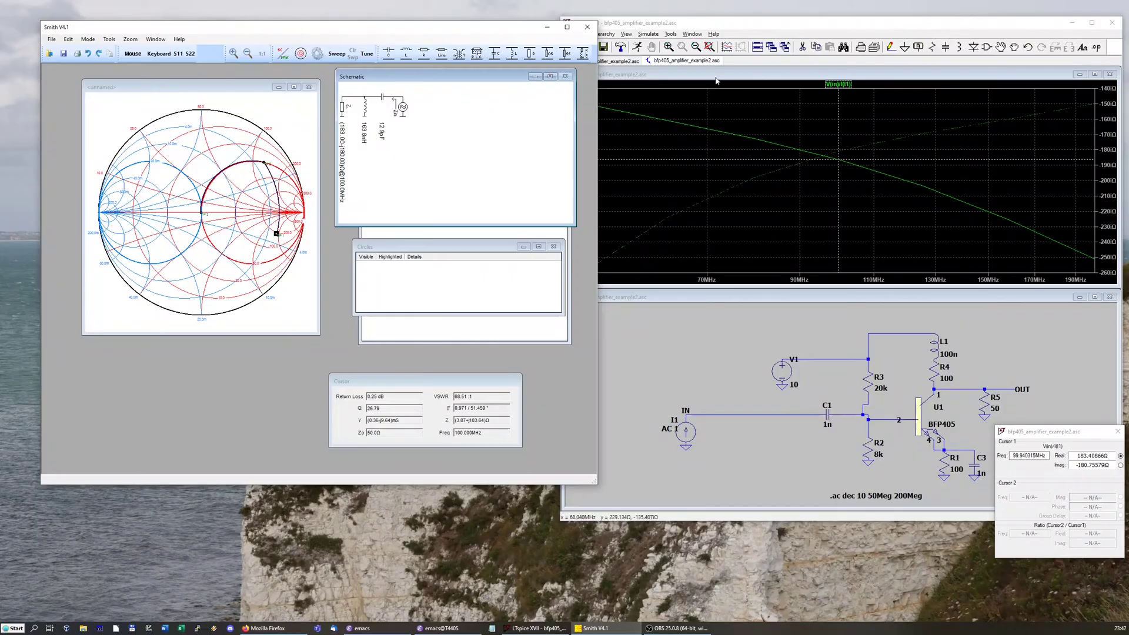
# - Place a rotated capacitor C2 on the IN wire and an inductor L2 beside it
pyautogui.click(945, 47)
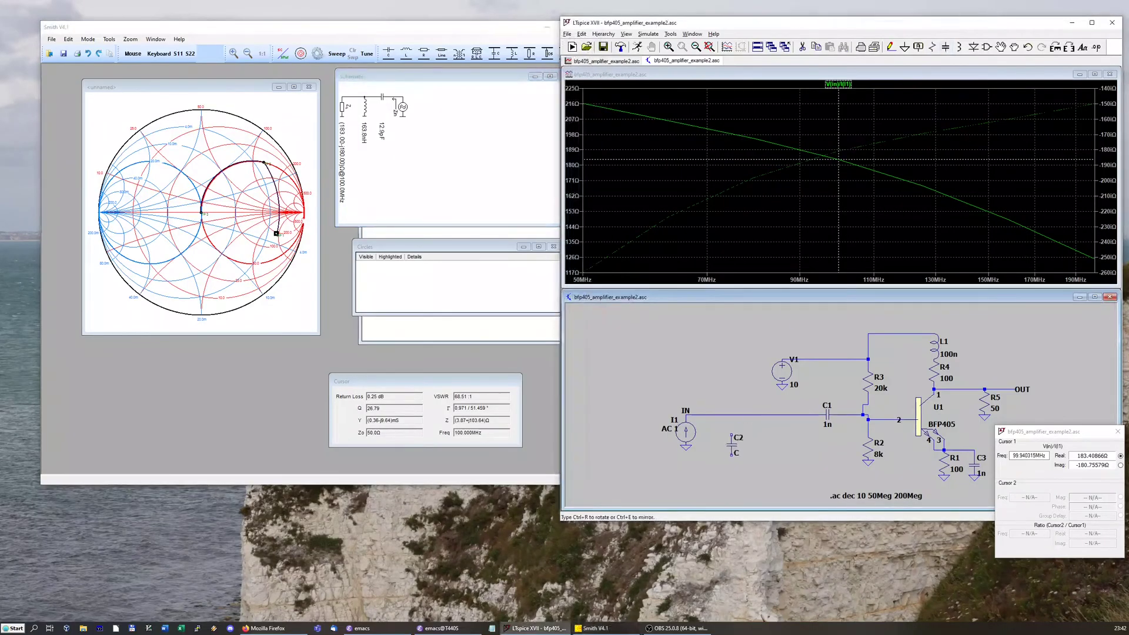
pyautogui.hotkey('ctrl', 'r')
pyautogui.click(720, 414)
pyautogui.press('Escape')
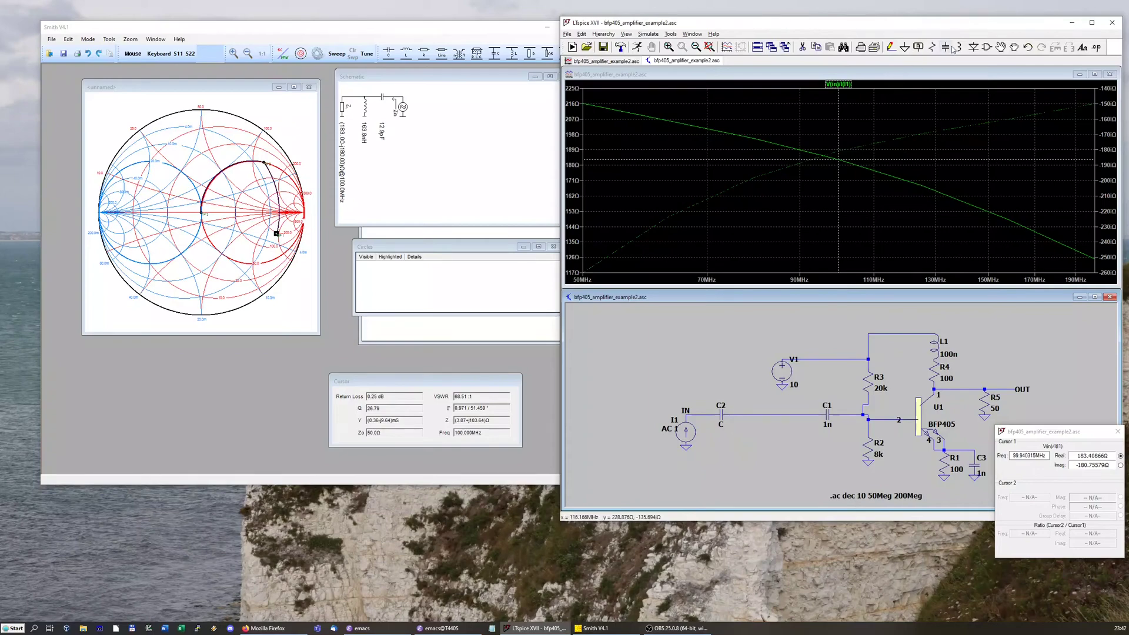
pyautogui.press('l')
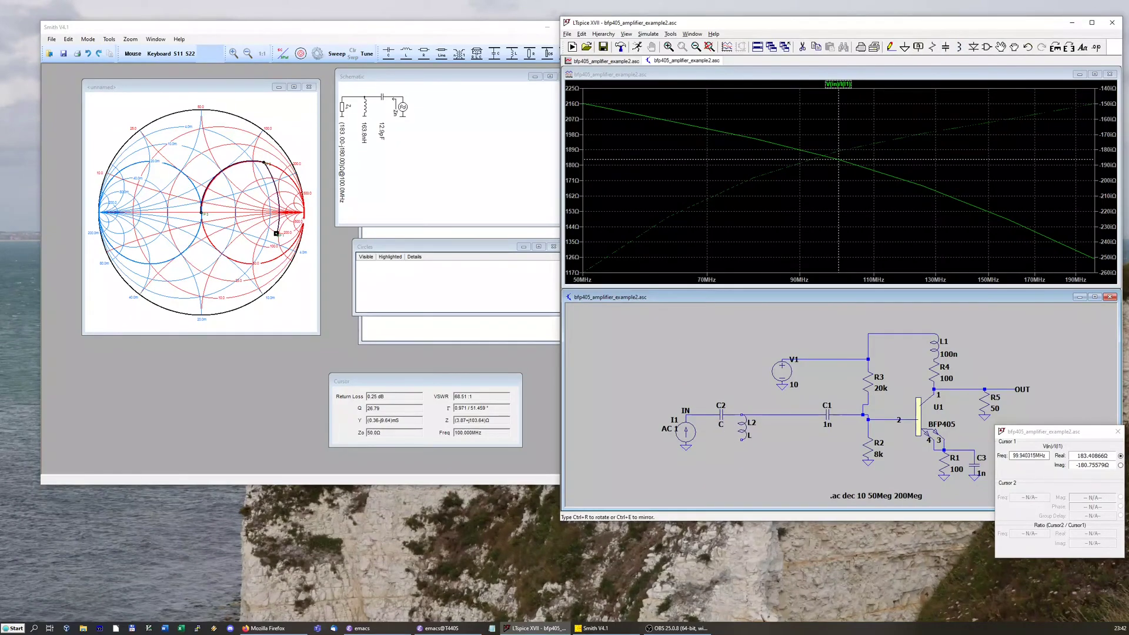
pyautogui.press('g')
pyautogui.press('Escape')
# - Set capacitor C2 to 12p9 and inductor L2 to 163n8
pyautogui.rightClick(728, 419)
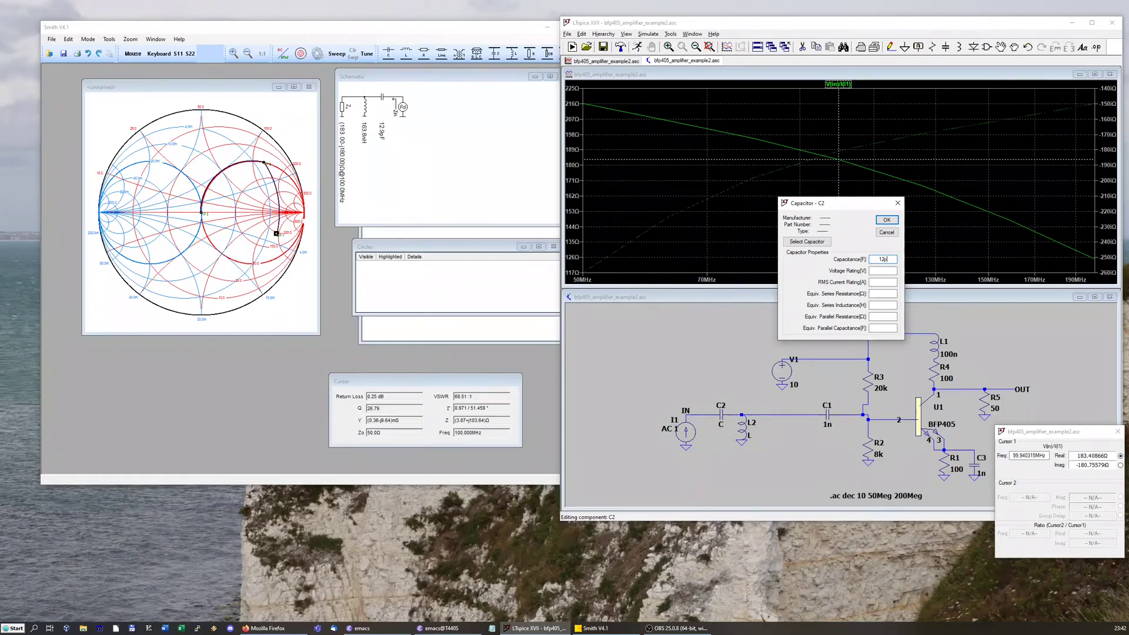
pyautogui.press('Return')
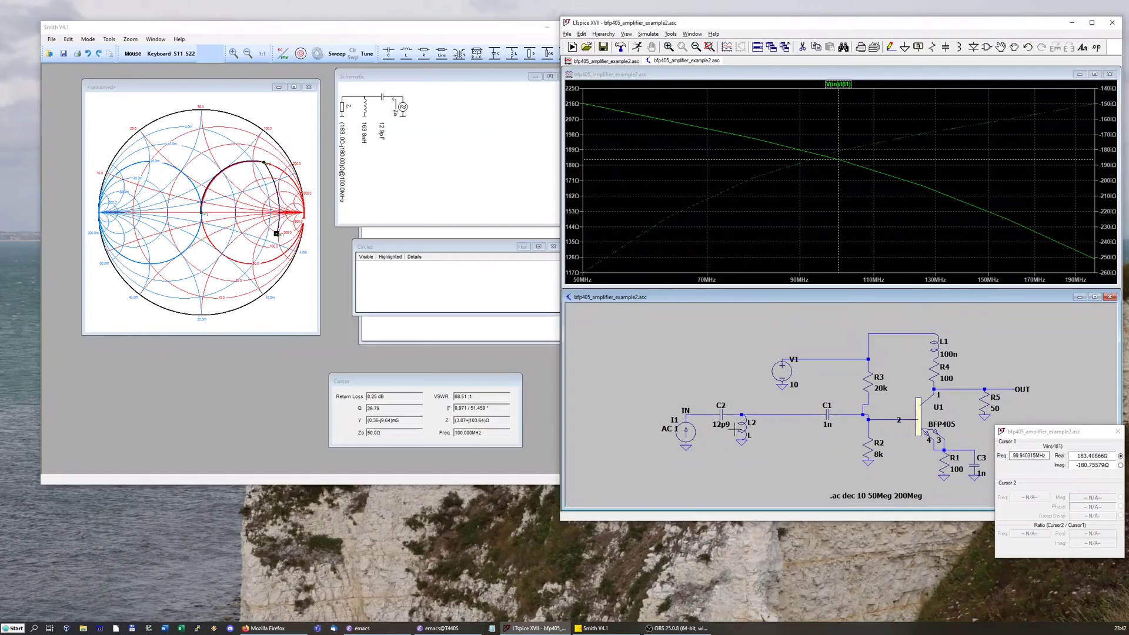
pyautogui.rightClick(743, 428)
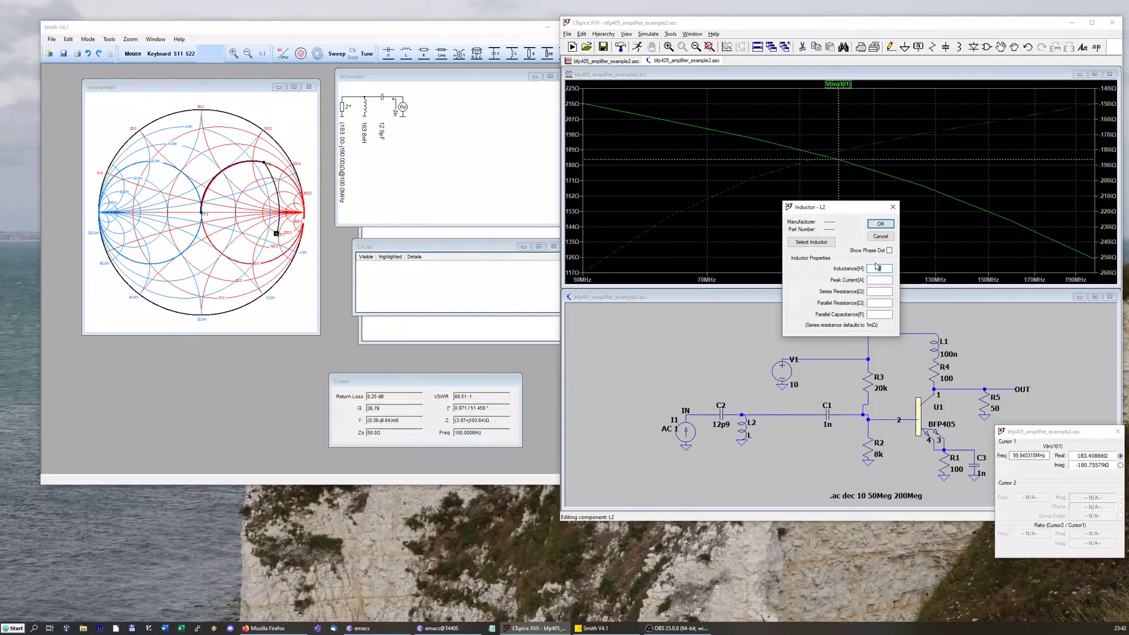
pyautogui.write('163n8')
pyautogui.click(880, 224)
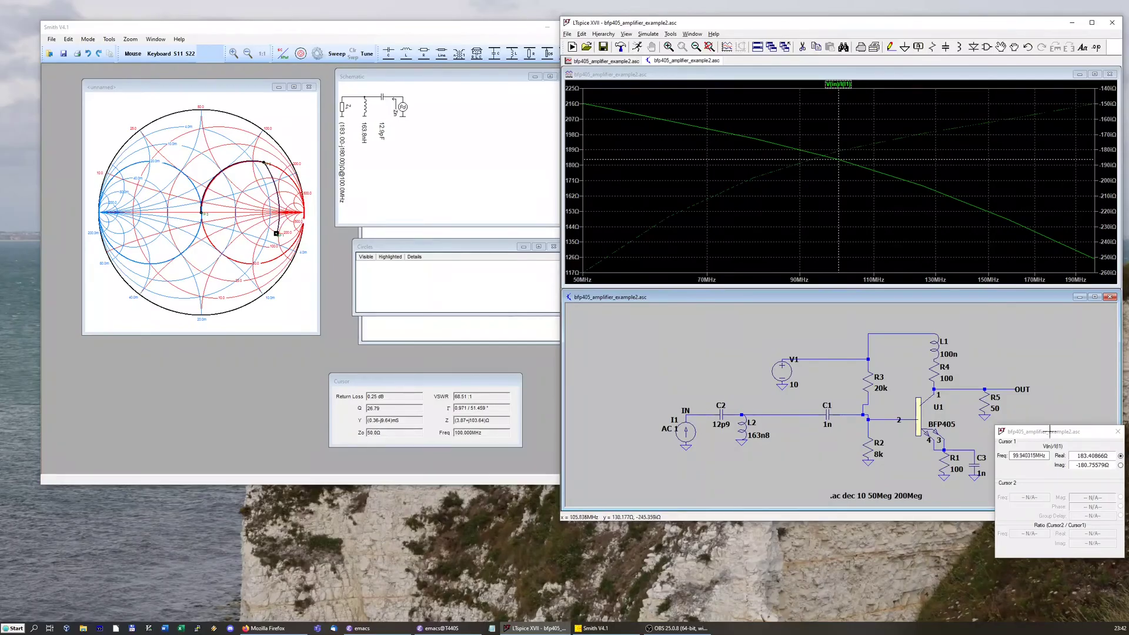
# - Re-simulate with the matching network and read about 48.9 Ω real, near-zero imaginary at 100 MHz
pyautogui.moveTo(1077, 436); pyautogui.dragTo(1082, 442)
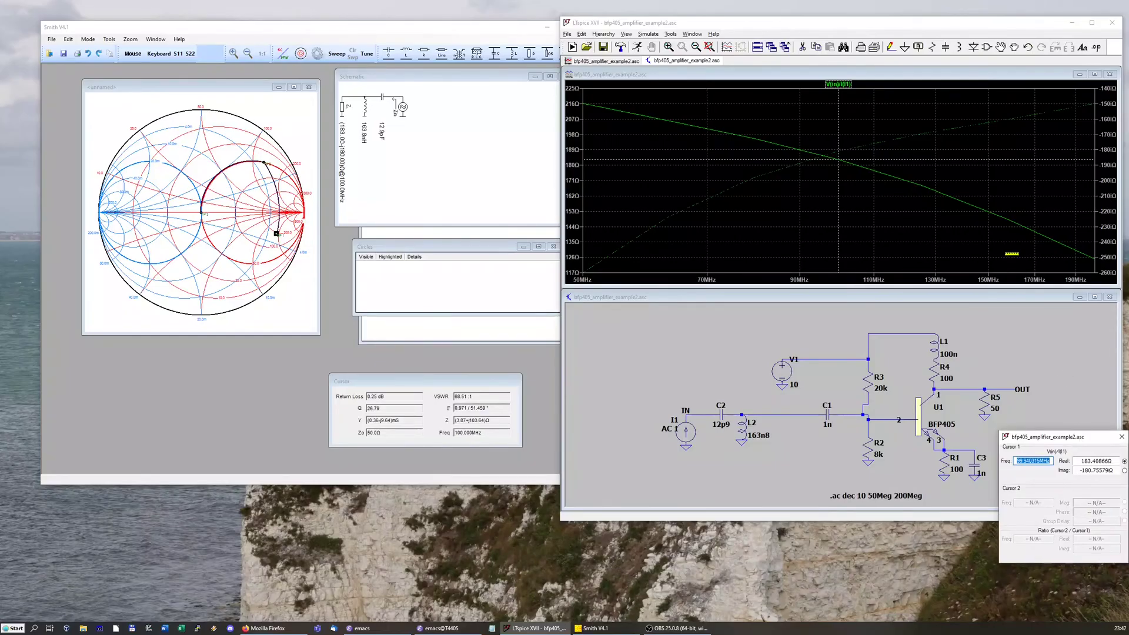
pyautogui.click(887, 306)
pyautogui.hotkey('alt', 's')
pyautogui.press('r')
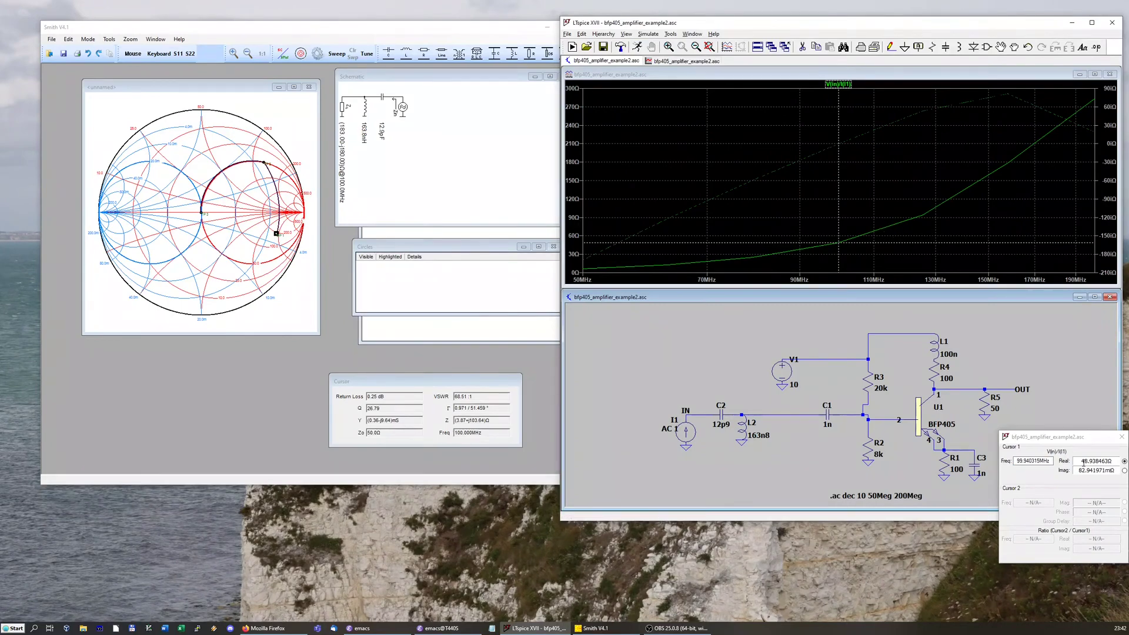
pyautogui.moveTo(1083, 438); pyautogui.dragTo(1077, 429)
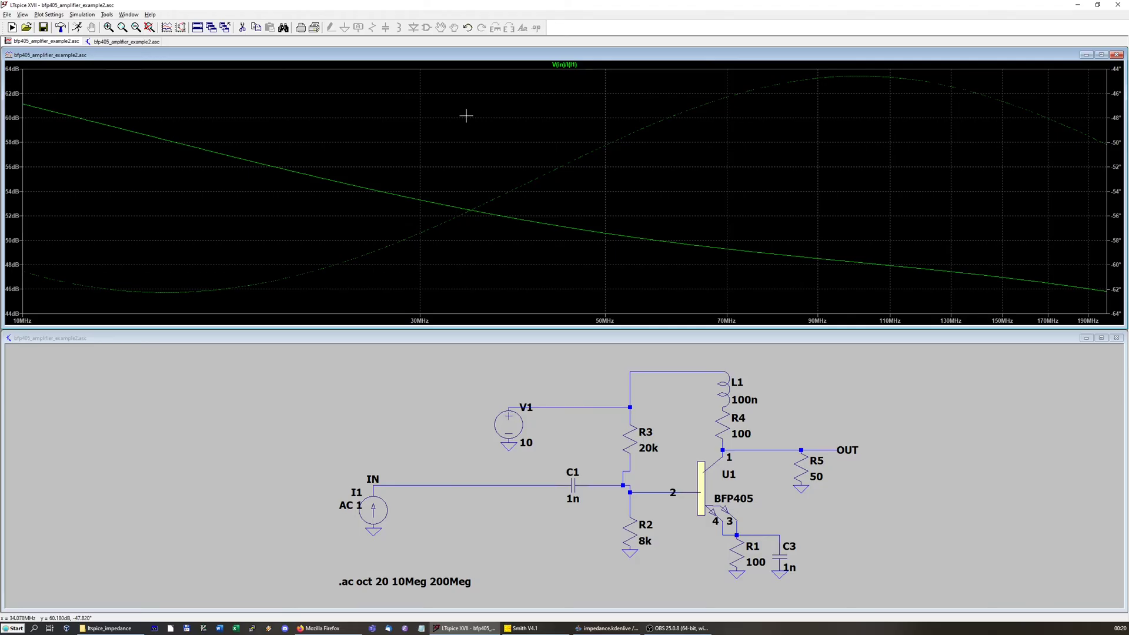
# - Export the V(in)/I(I1) trace as text in Cartesian re,im format
pyautogui.rightClick(456, 116)
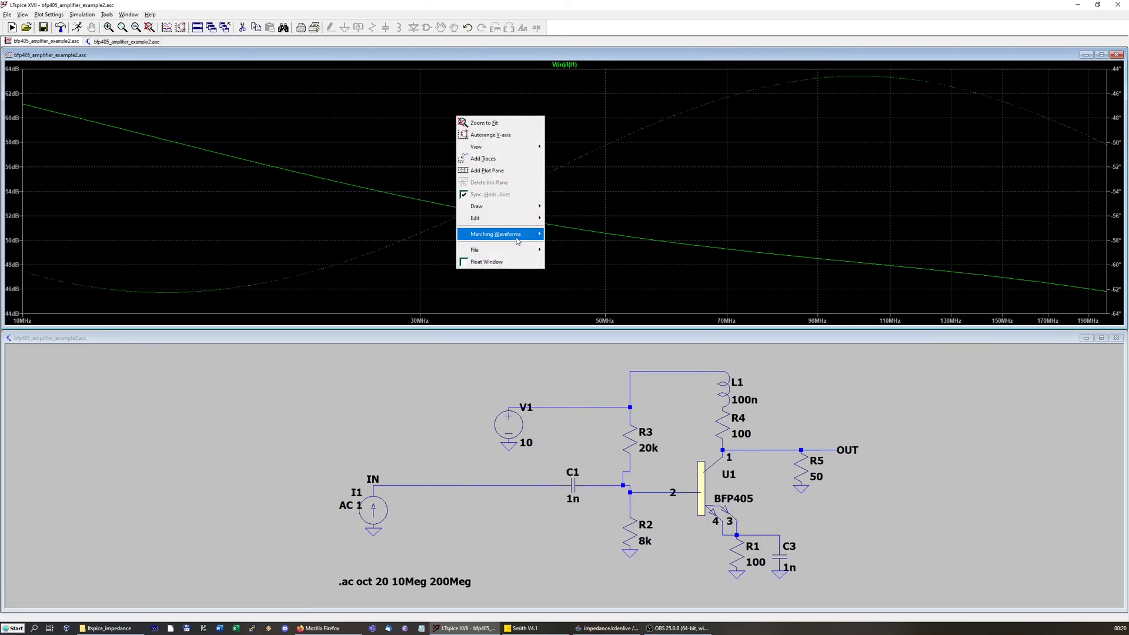
pyautogui.moveTo(519, 251)
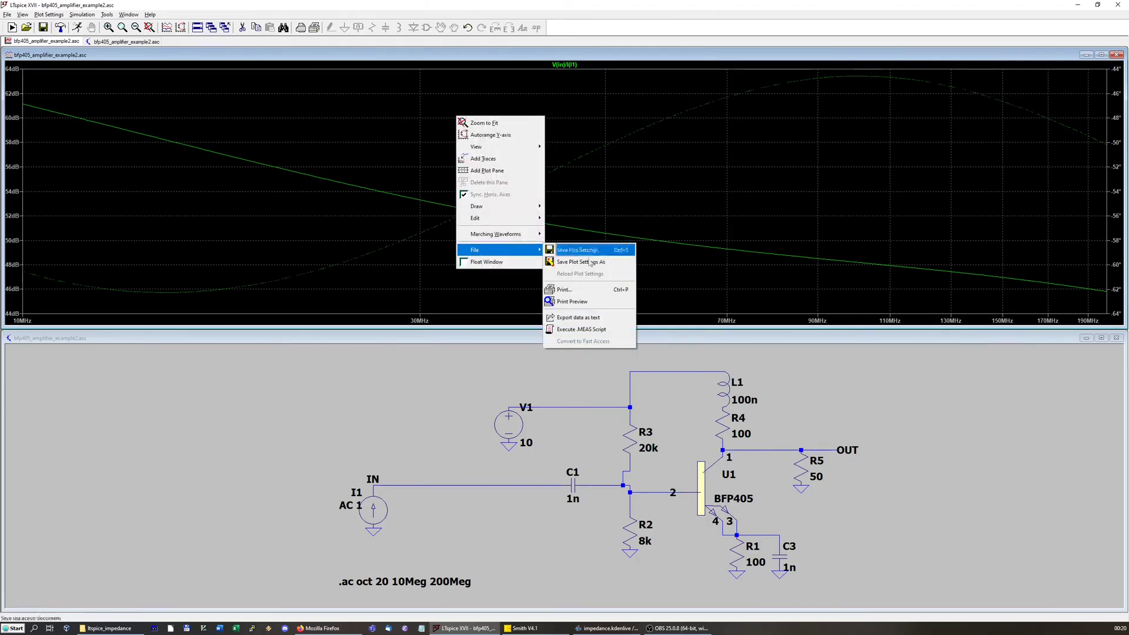
pyautogui.click(595, 318)
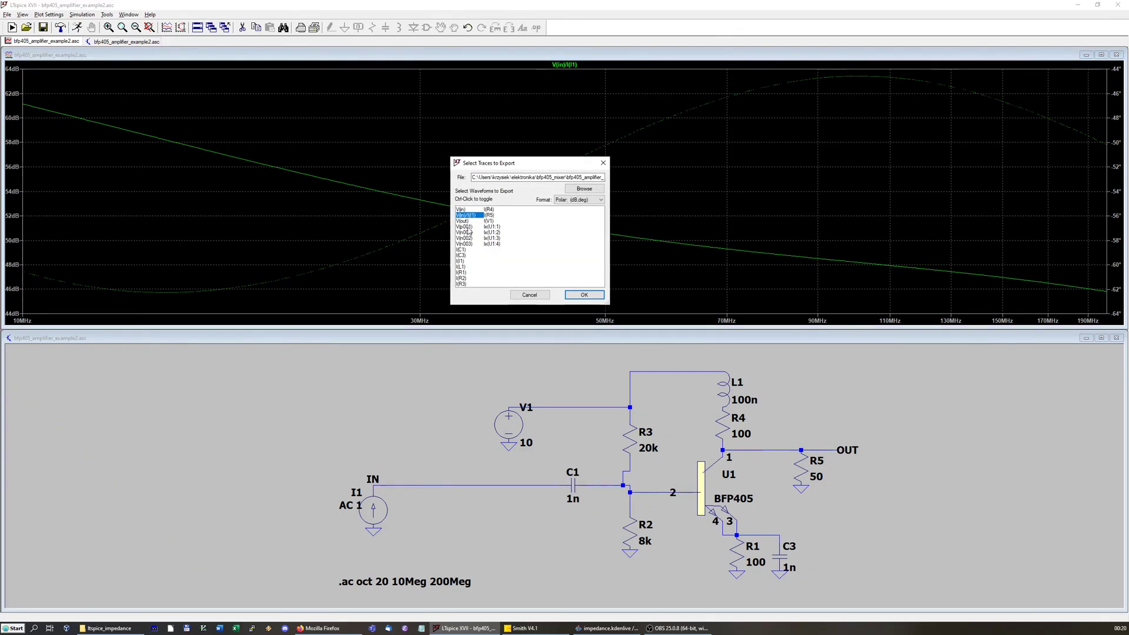
pyautogui.click(577, 200)
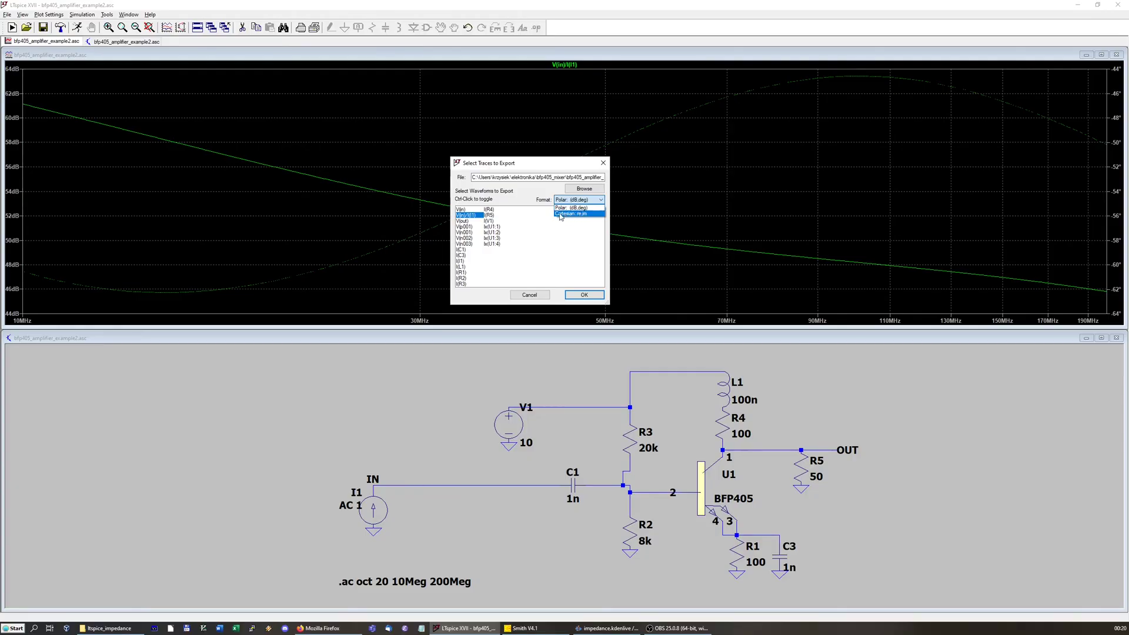
pyautogui.click(558, 214)
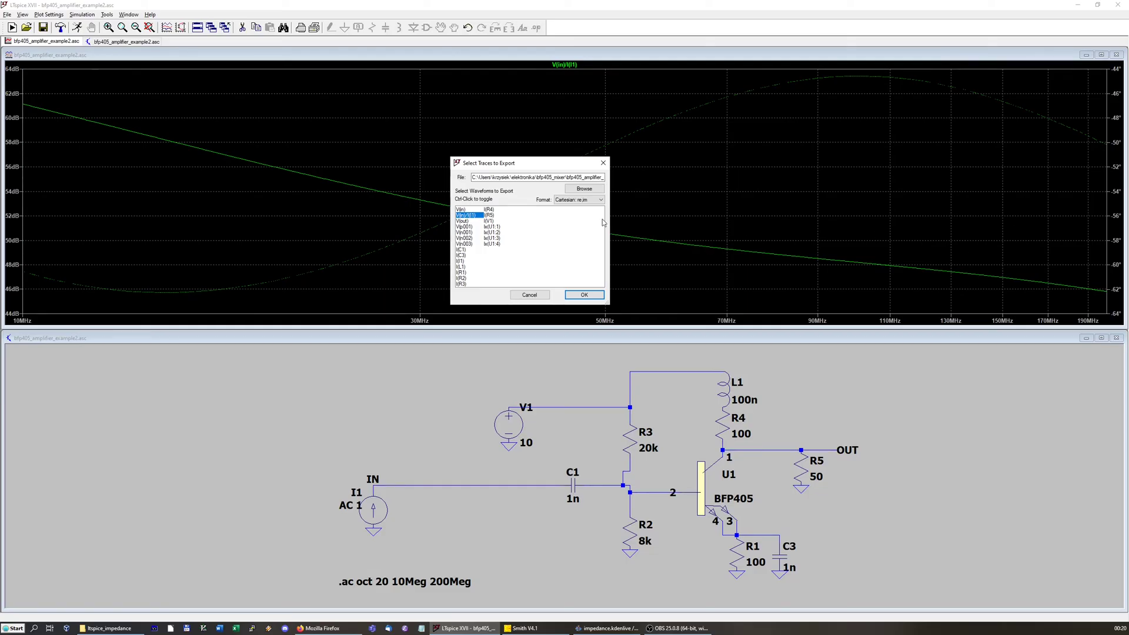
pyautogui.moveTo(521, 166); pyautogui.dragTo(513, 152)
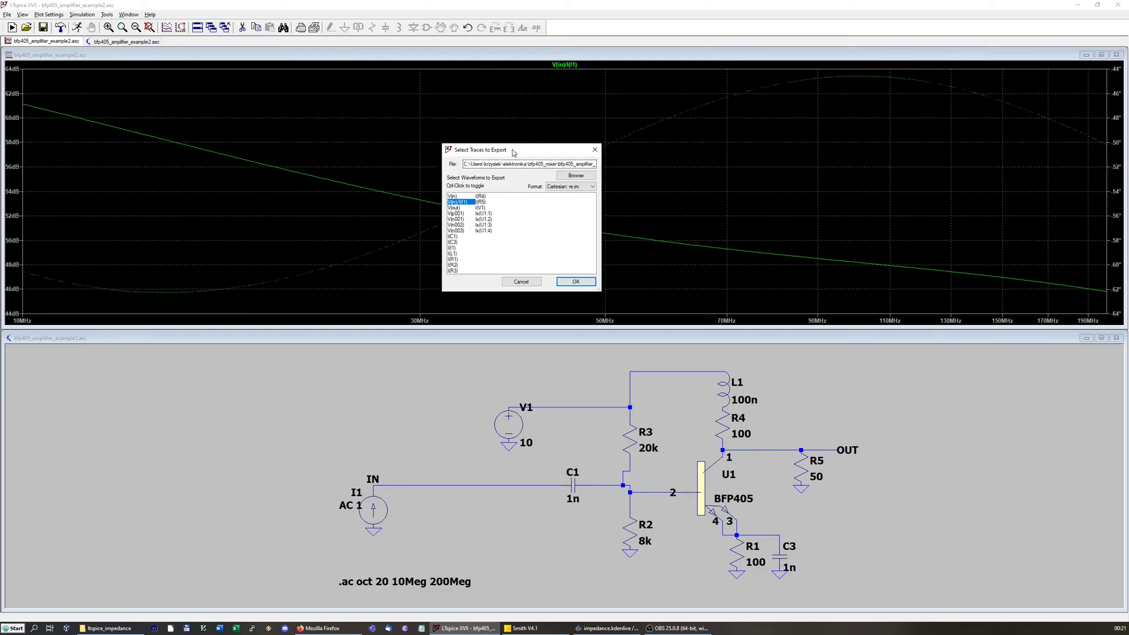
# - Overwrite bfp405_amplifier_example2.txt with the exported data and launch emacs to view it
pyautogui.click(573, 283)
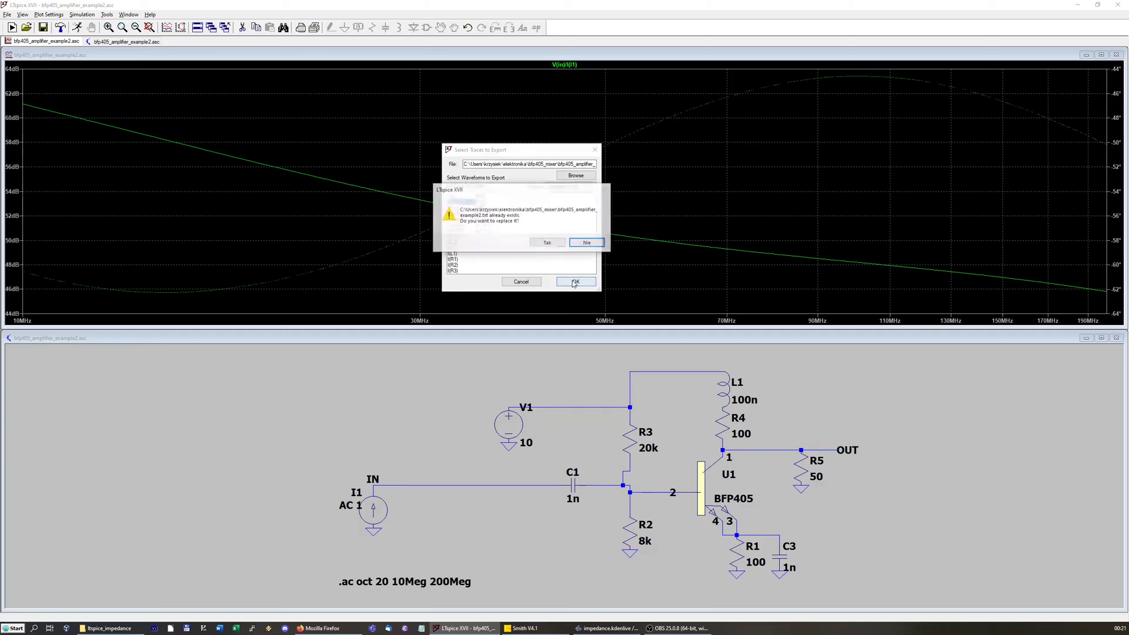
pyautogui.click(547, 242)
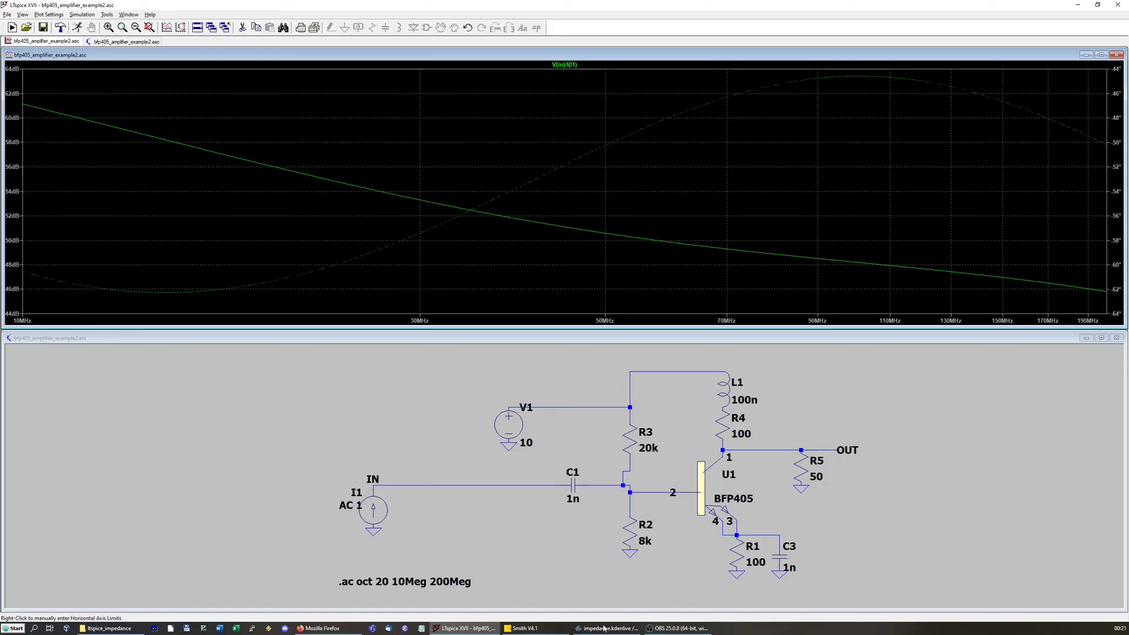
pyautogui.click(390, 630)
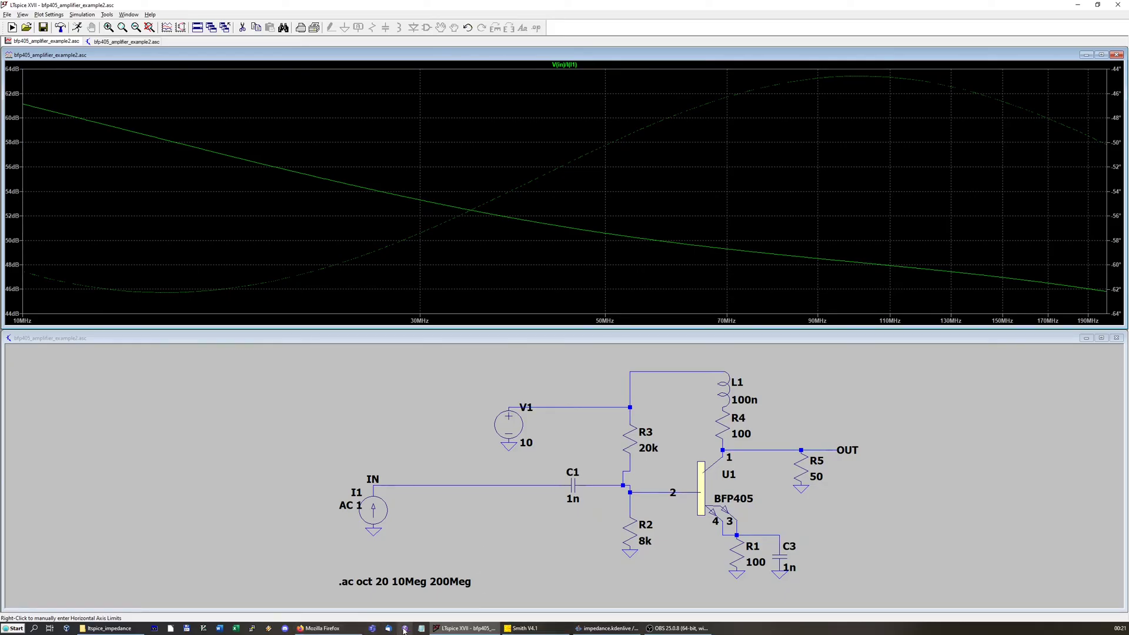